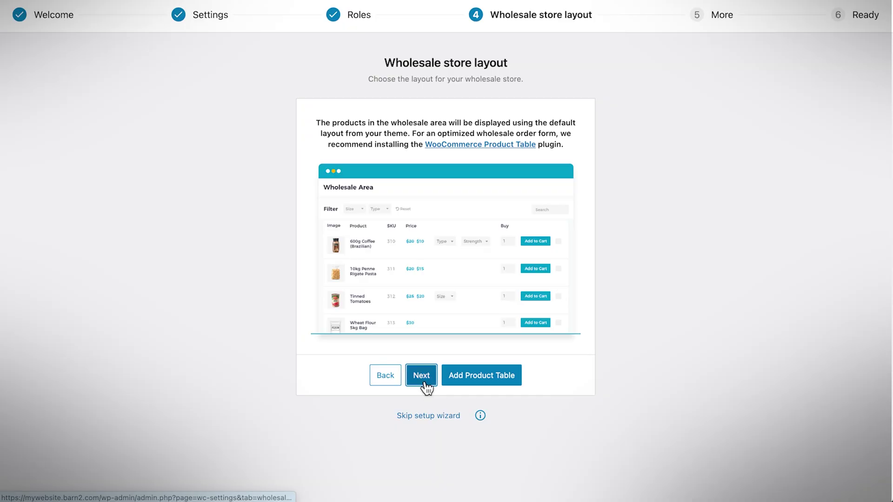
Accept the default Wholesale store layout to reach the Setup Complete screen.
left_click(424, 386)
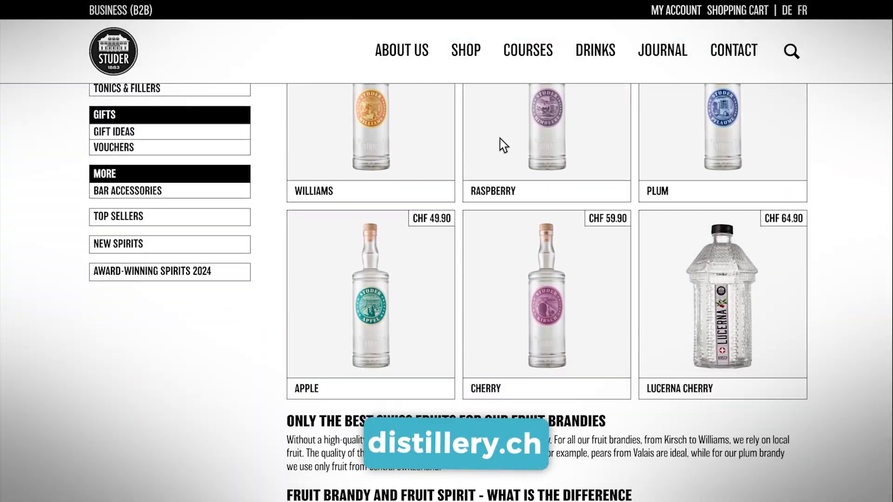
Scroll through the Studer shop's brandies, liqueurs and gins.
scroll(839, 191, "down", 6)
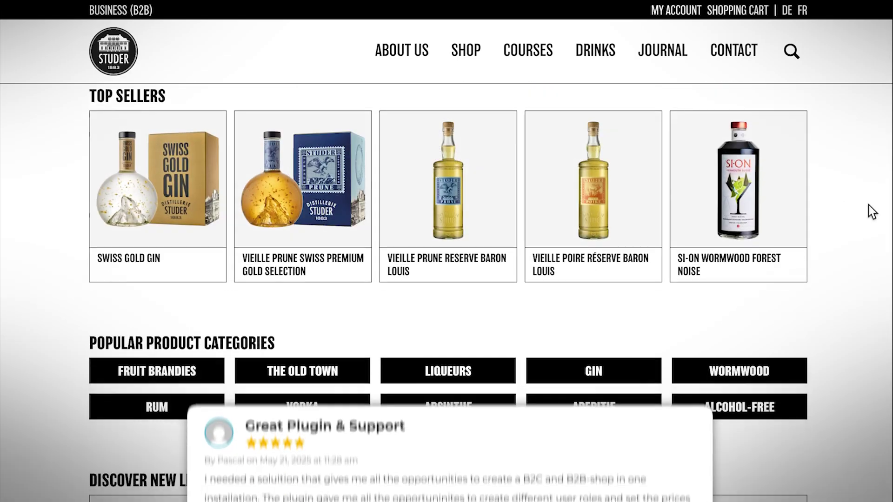
scroll(871, 209, "down", 5)
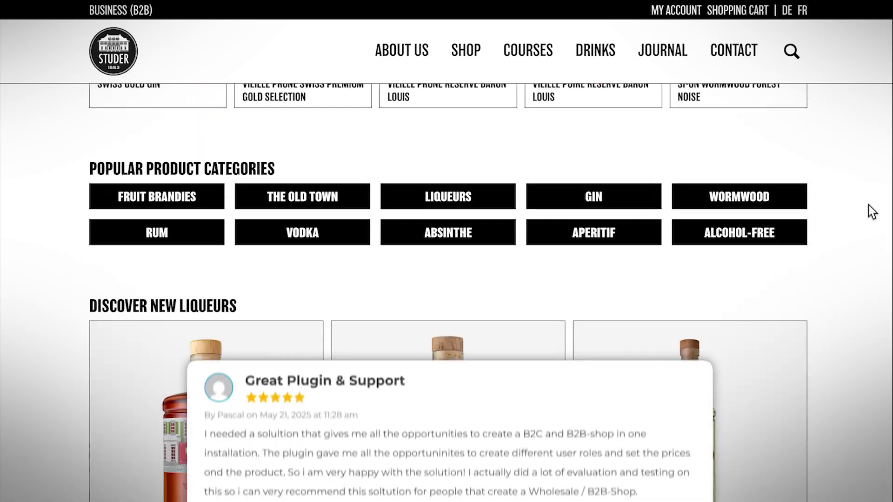
scroll(872, 211, "down", 9)
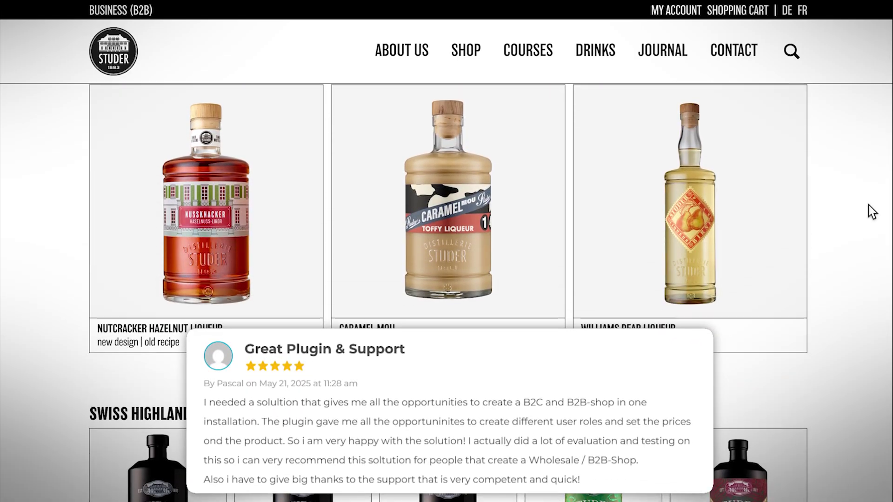
scroll(872, 212, "down", 1)
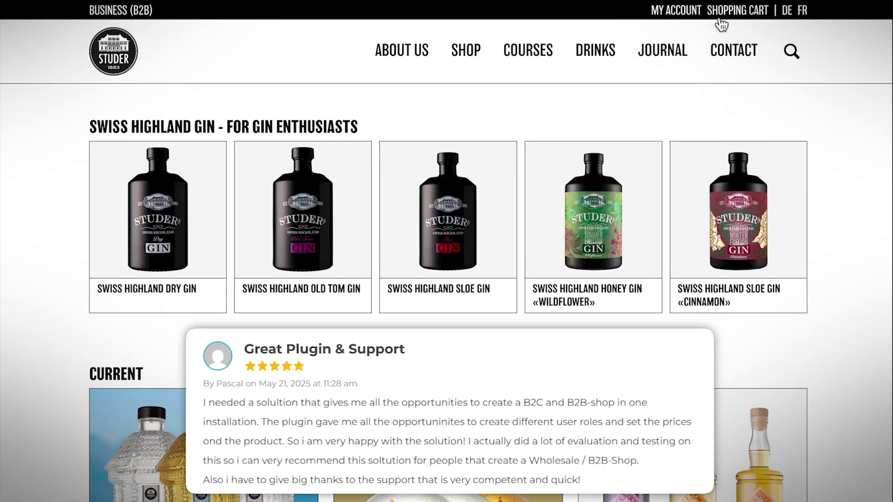
View the MY ACCOUNT register form, then browse the aged plum and pear spirits listing.
left_click(681, 14)
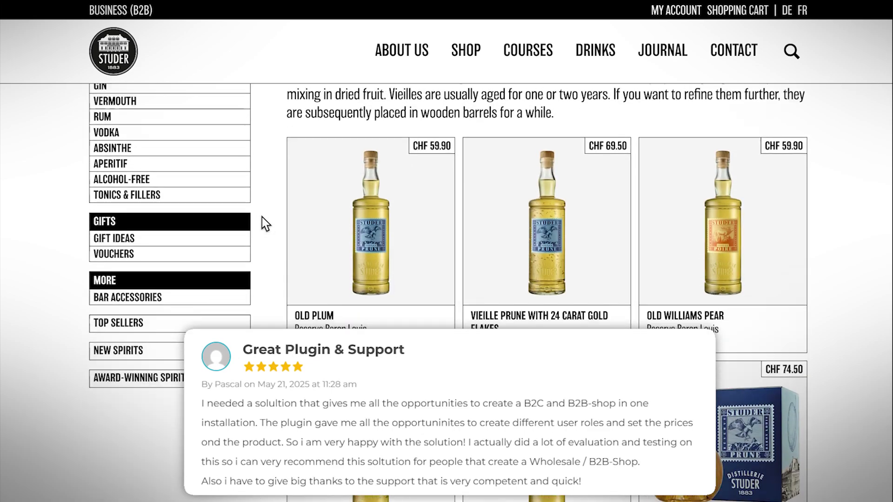
scroll(262, 223, "down", 6)
scroll(262, 224, "down", 5)
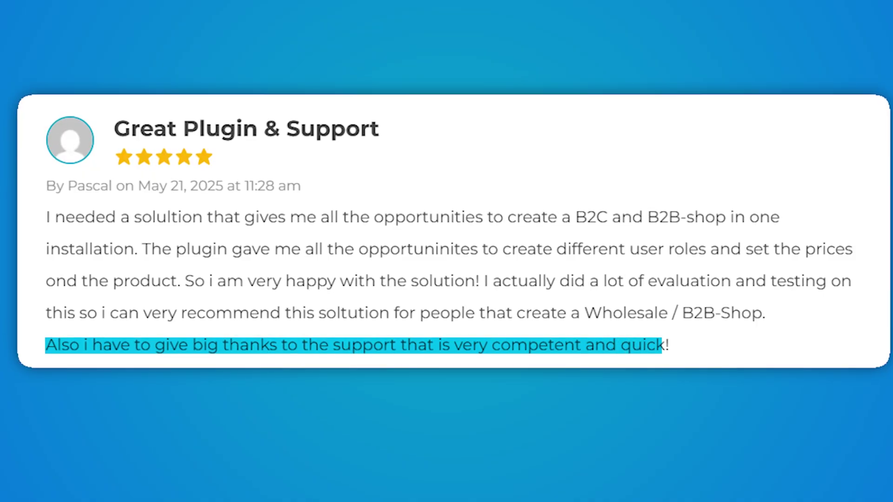
scroll(678, 149, "down", 5)
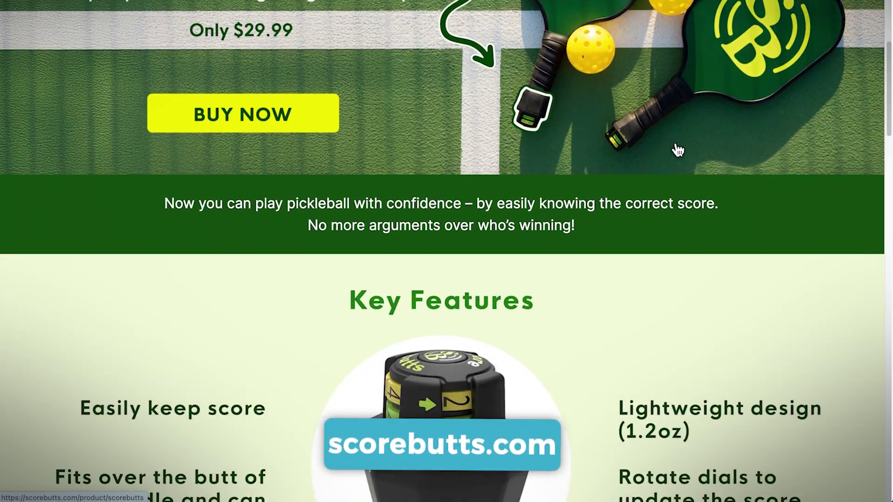
scroll(677, 150, "down", 2)
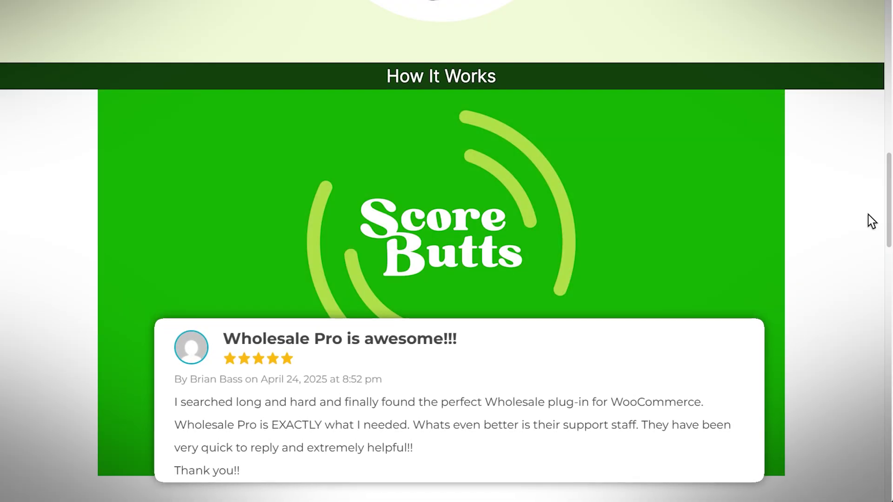
scroll(872, 221, "down", 10)
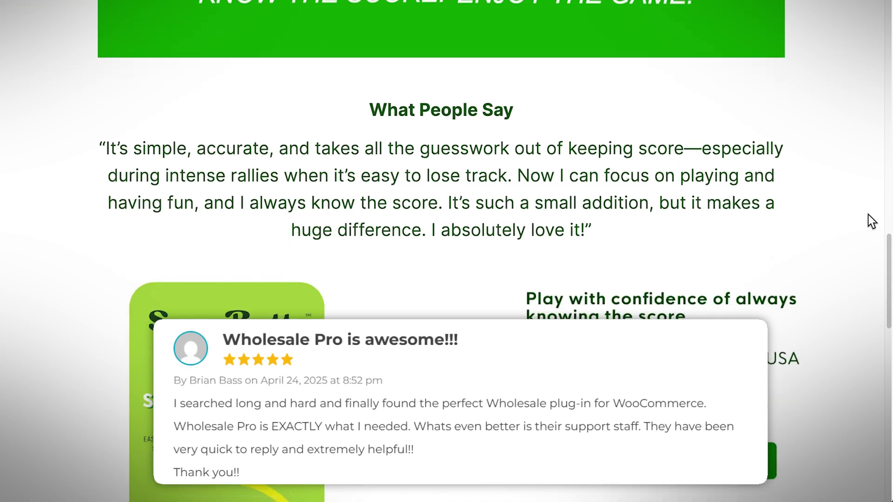
scroll(872, 221, "down", 2)
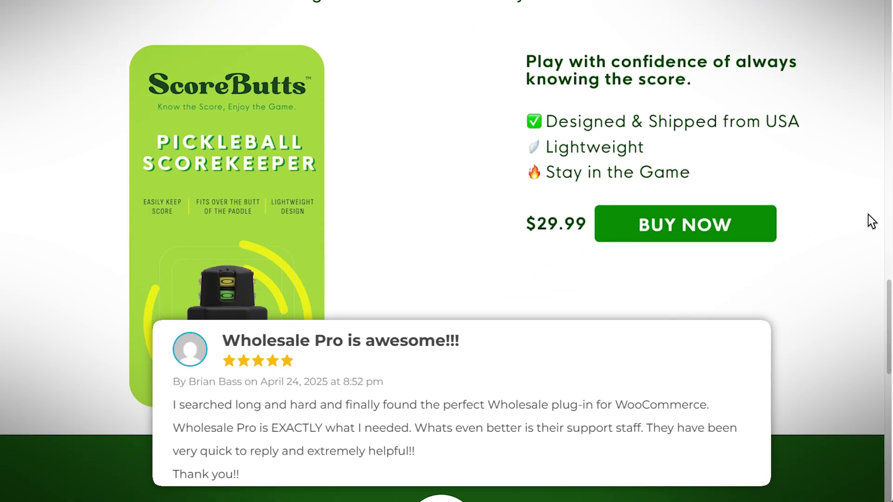
scroll(873, 220, "down", 15)
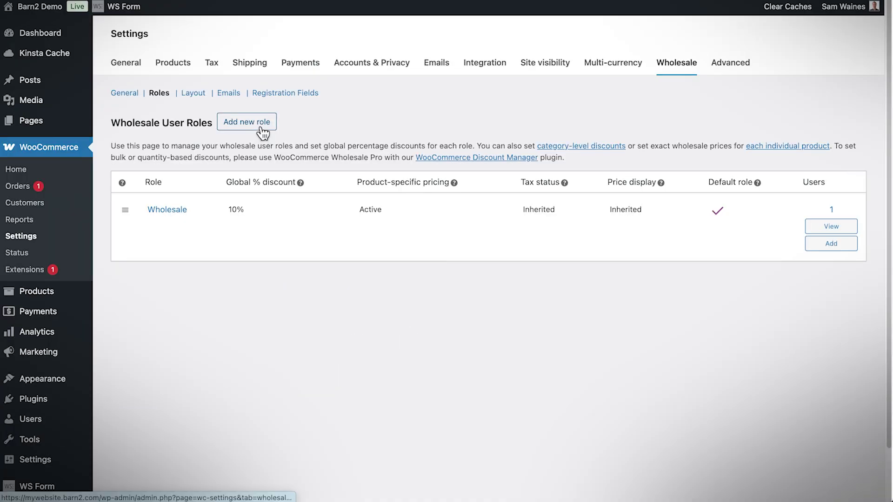
Begin adding a Tier 2 wholesale role, then edit the Member Exclusive product category.
left_click(260, 130)
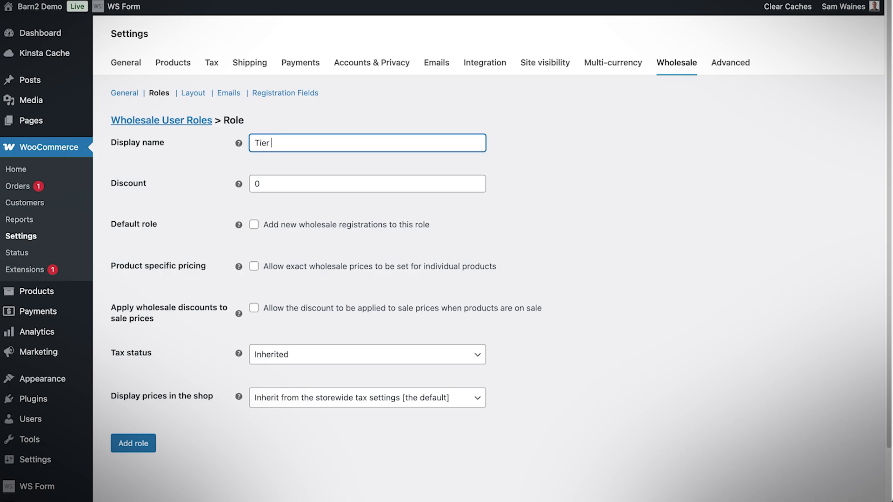
left_click(279, 181)
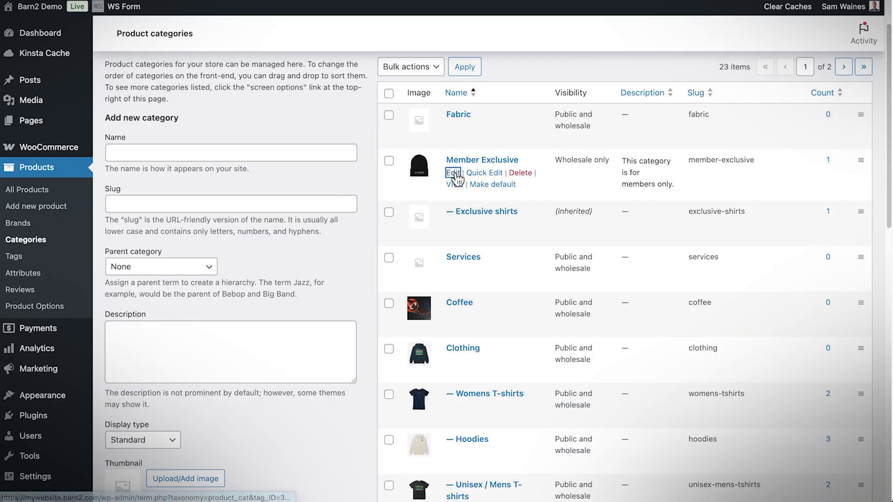
left_click(454, 173)
scroll(454, 179, "down", 5)
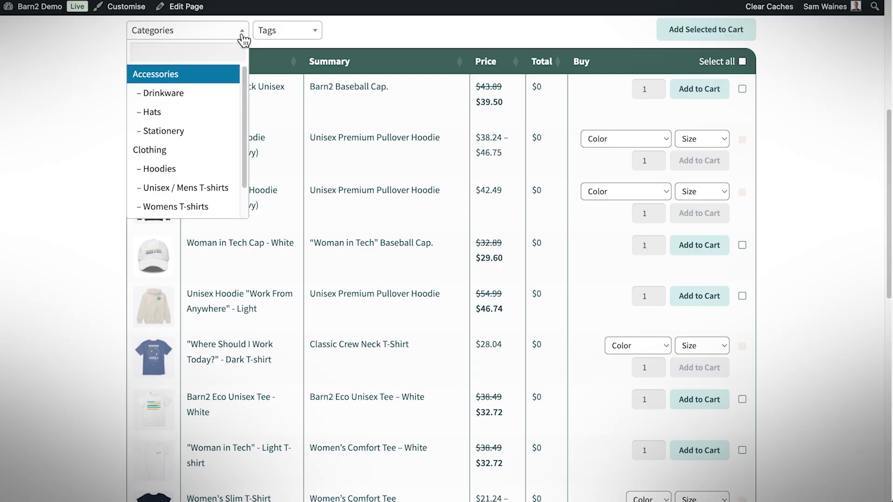
Check the category and tag filters, then set the Unisex Logo Hoodie to Black, Small, quantity 3.
left_click(286, 31)
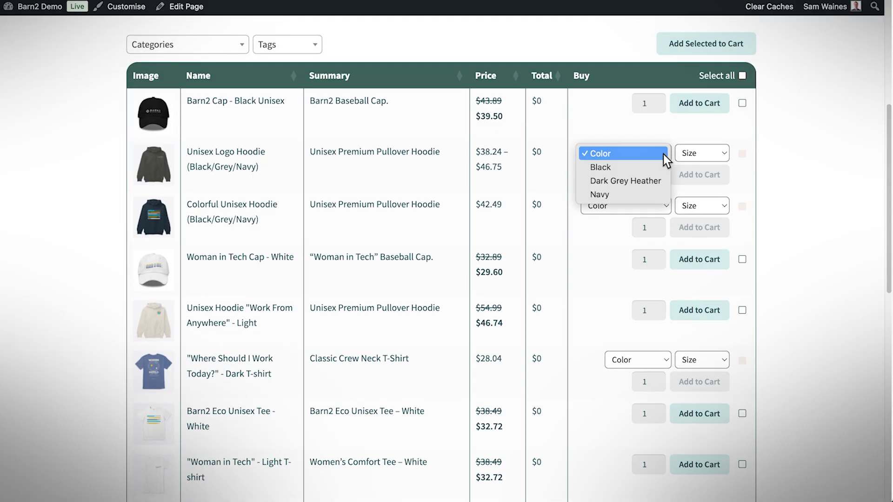
left_click(630, 168)
left_click(701, 154)
left_click(700, 167)
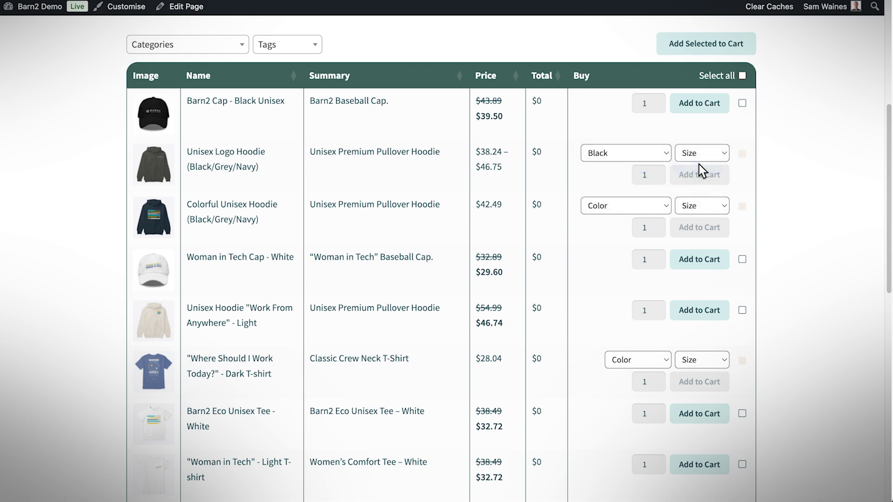
left_click(660, 173)
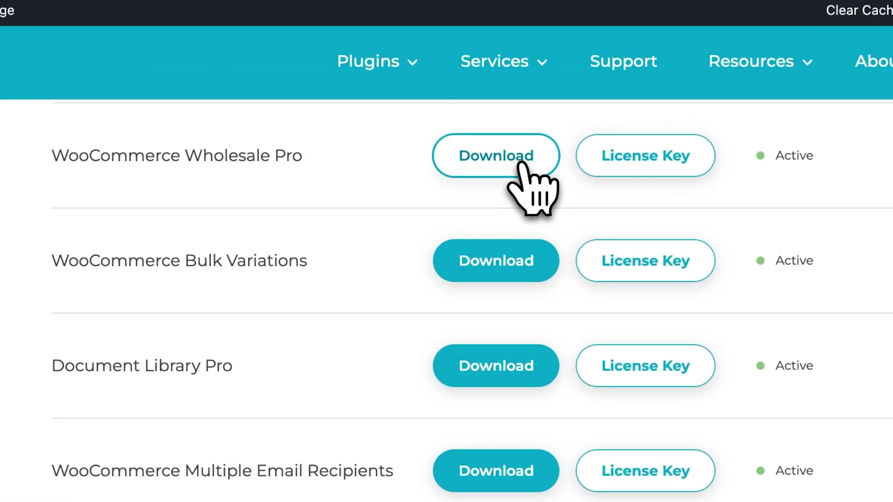
Download the WooCommerce Wholesale Pro zip from the Barn2 account downloads list.
left_click(522, 164)
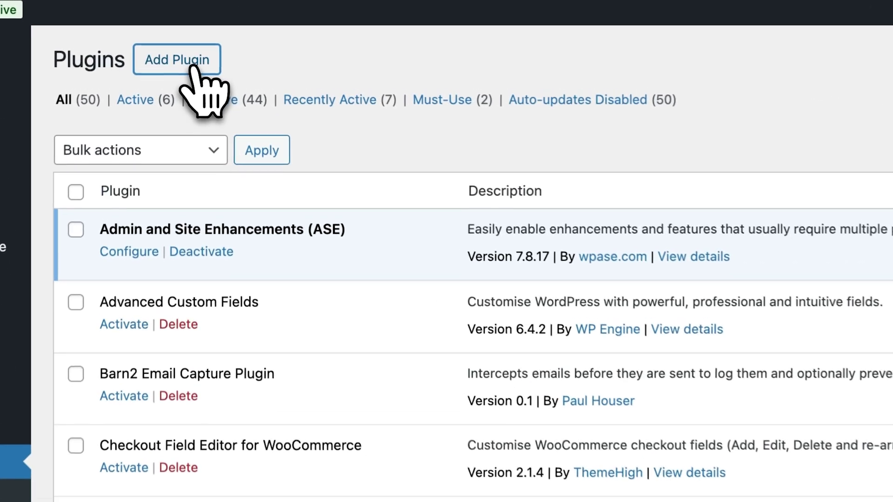
Upload woocommerce-wholesale-pro.zip as a new plugin, install it and activate it.
left_click(192, 65)
left_click(244, 71)
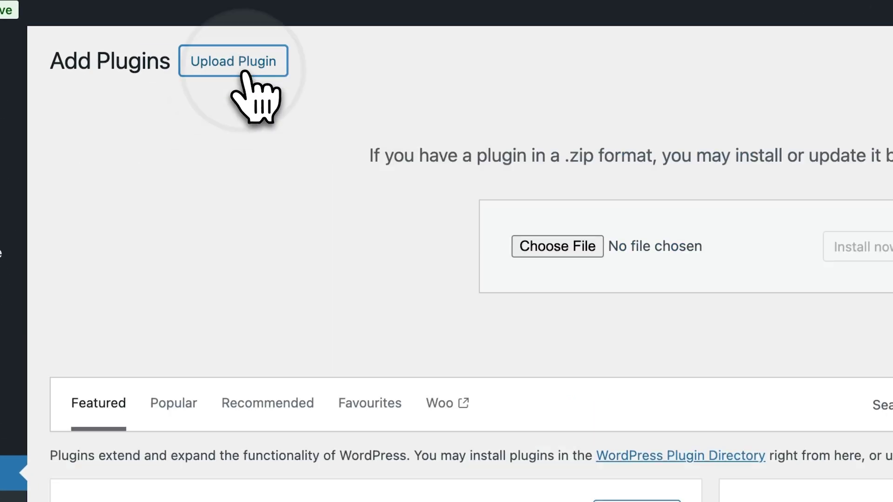
left_click(719, 2)
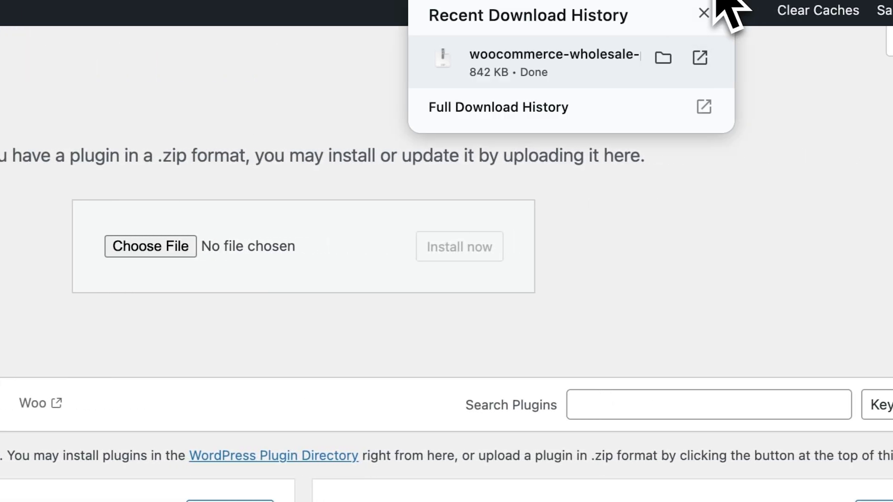
left_click_drag(580, 70, 198, 249)
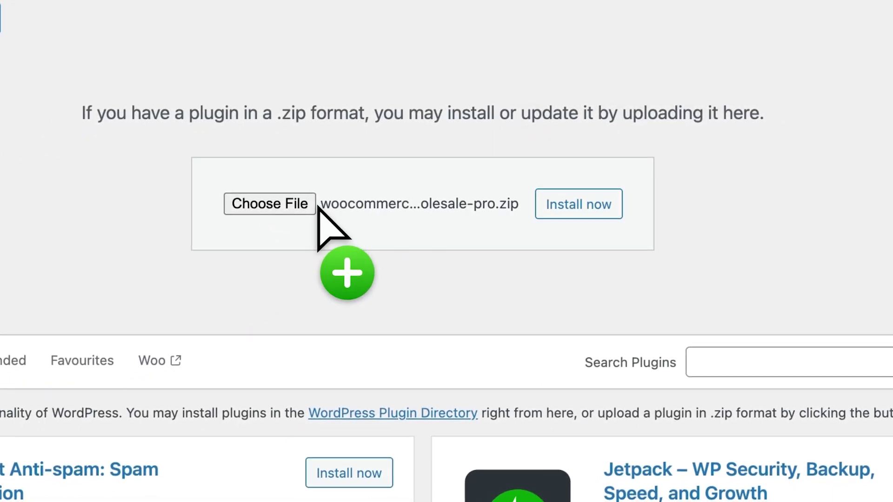
left_click(609, 203)
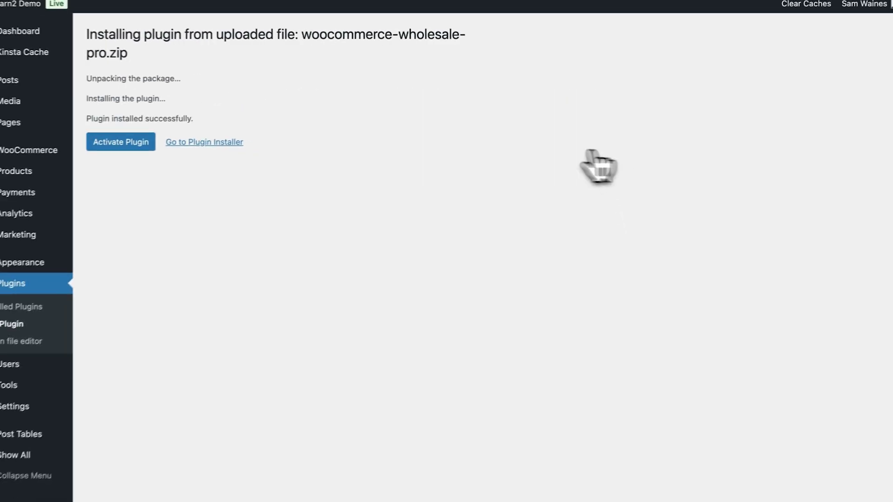
left_click(145, 142)
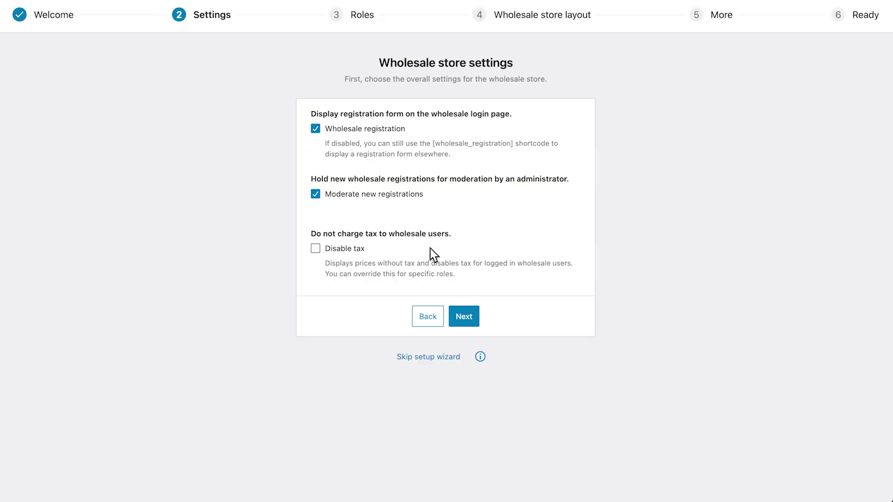
Accept the store settings, keep the 10% global discount and default layout, then open wholesale settings.
left_click(464, 316)
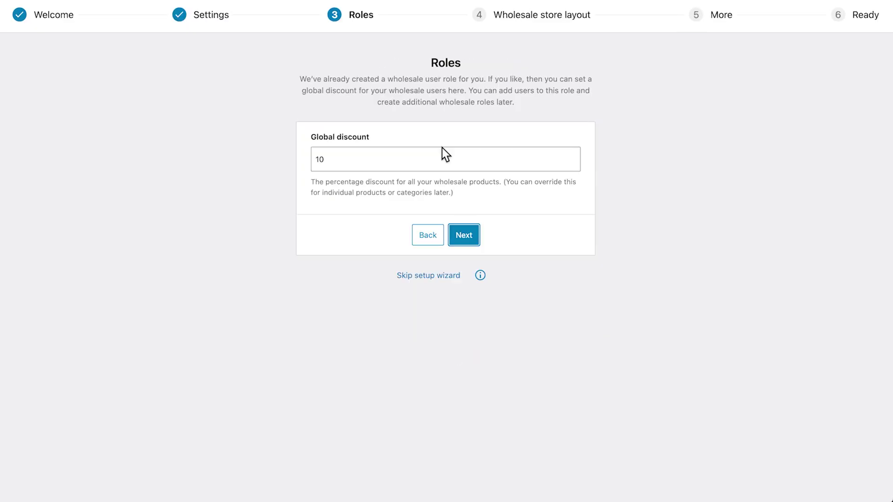
left_click(424, 166)
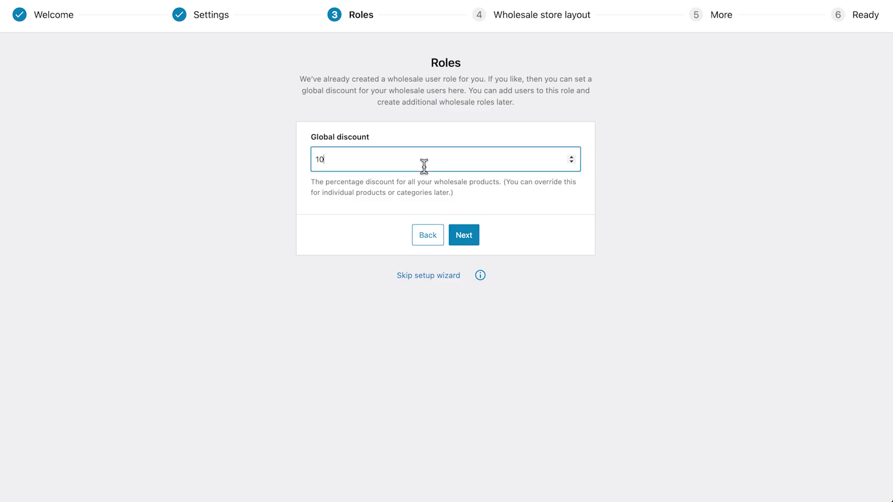
left_click(465, 236)
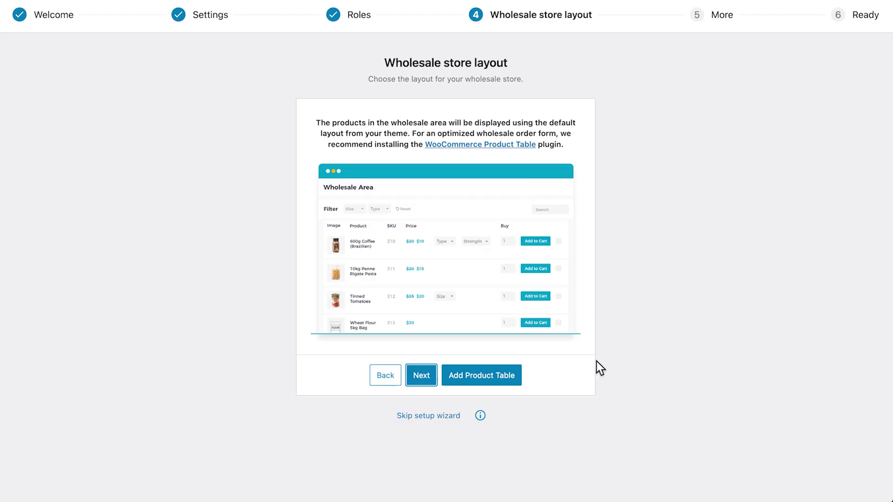
left_click(423, 379)
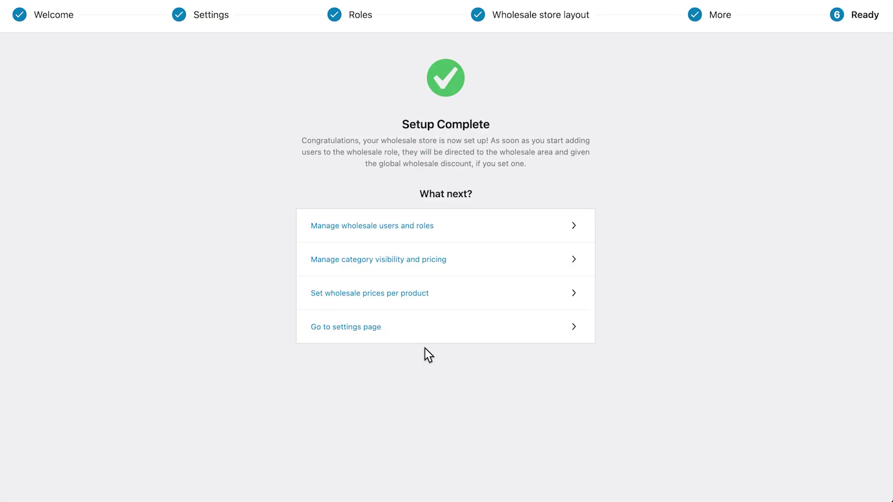
left_click(379, 330)
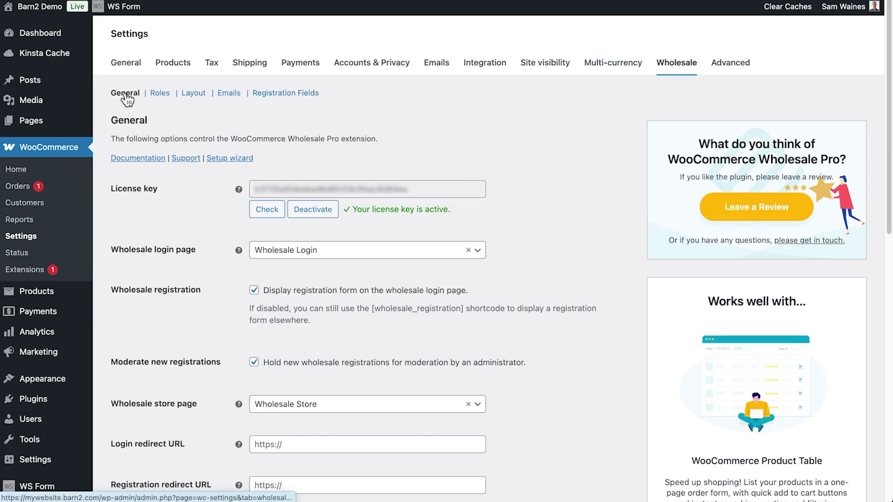
scroll(364, 168, "down", 3)
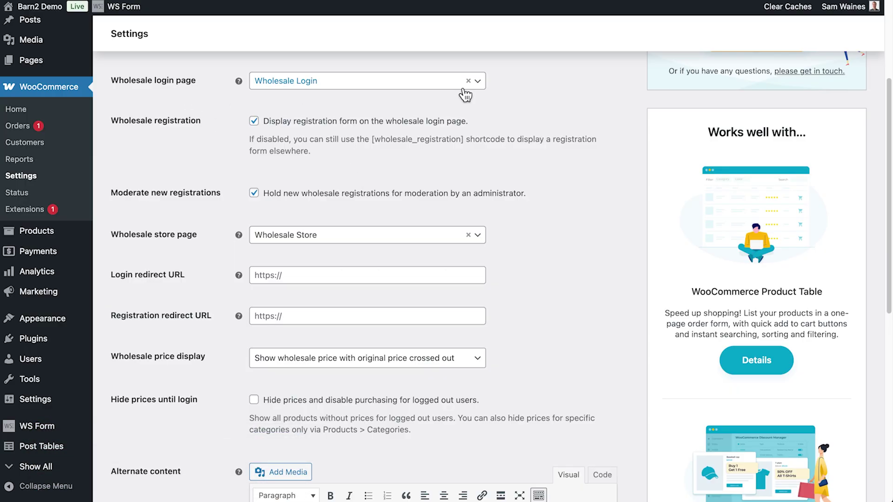
left_click(477, 82)
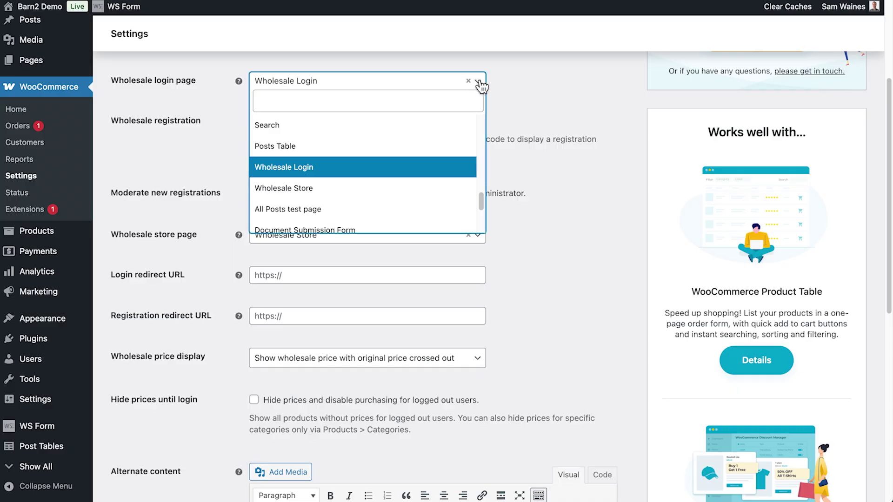
left_click(352, 178)
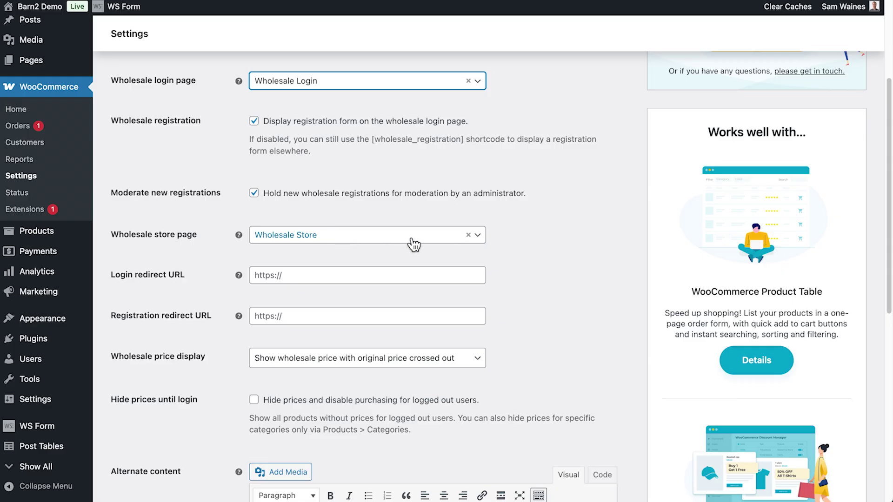
left_click(426, 243)
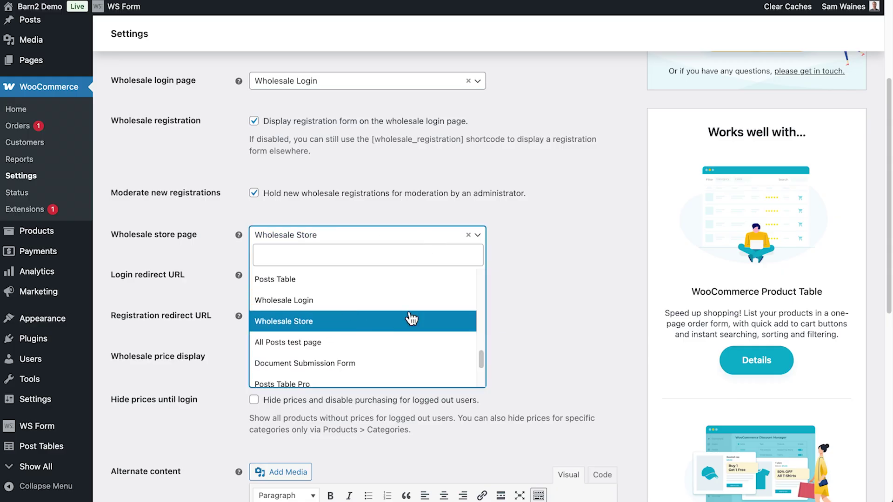
left_click(545, 290)
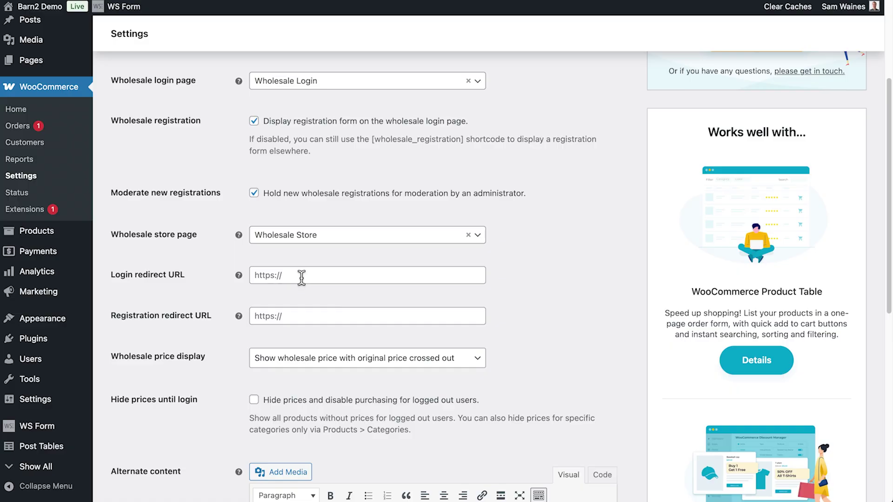
mouse_move(239, 316)
scroll(484, 109, "down", 6)
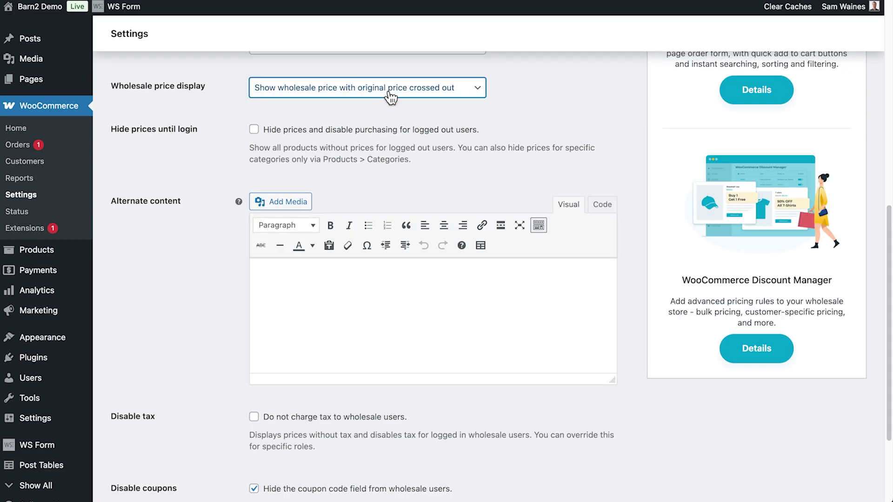
left_click(482, 90)
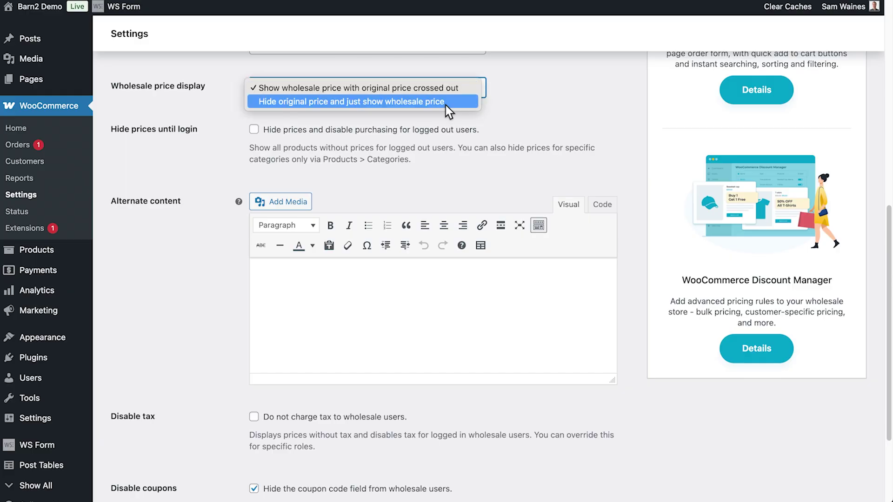
left_click(444, 102)
left_click(419, 88)
left_click(419, 73)
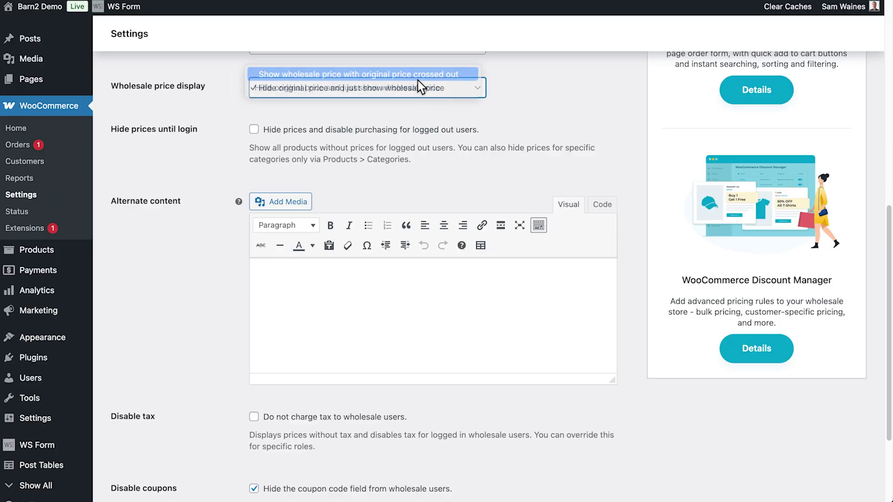
left_click(253, 130)
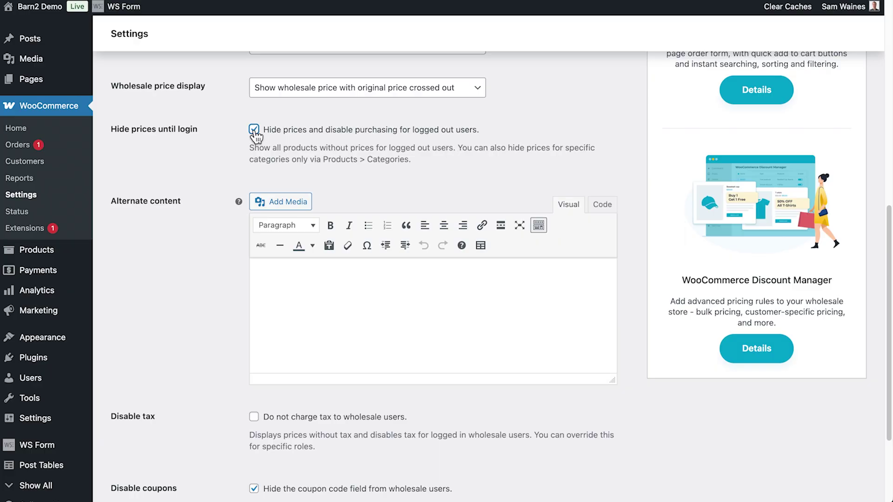
scroll(422, 163, "down", 1)
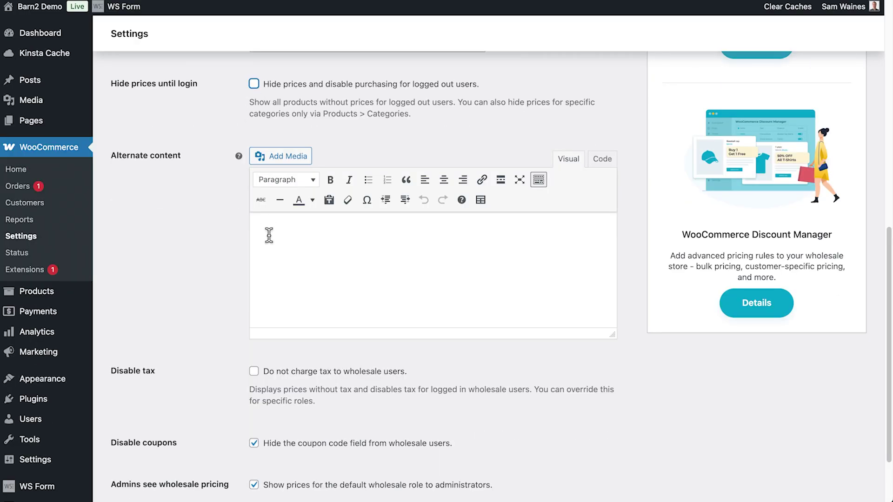
Paste 'Price hidden until login.' into the Alternate content editor for hidden prices.
left_click(318, 228)
type("Price hidden until login.")
scroll(258, 377, "down", 2)
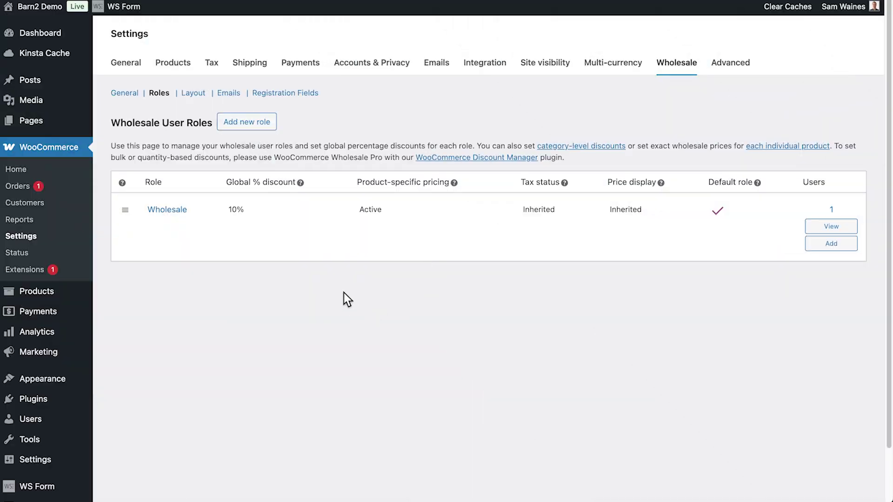
Create a new role named Tier 2 with a 20% discount.
left_click(263, 133)
left_click(282, 143)
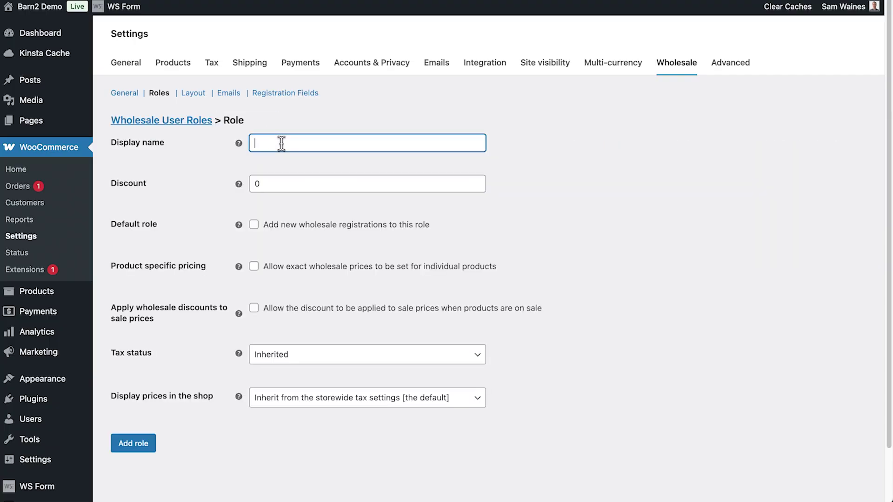
type("Tier 2")
left_click(278, 181)
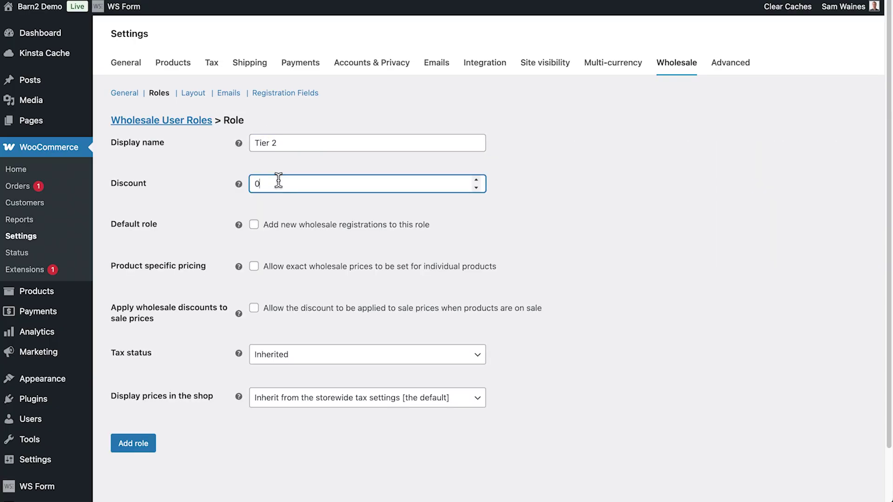
key("BackSpace")
type("20")
left_click(508, 227)
scroll(508, 227, "down", 2)
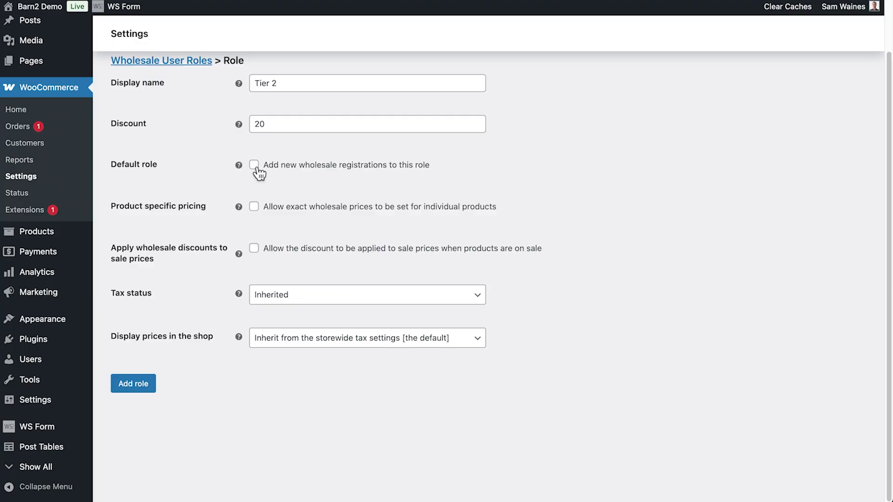
Enable product-specific and sale pricing, leave sale prices undiscounted, and save the Tier 2 role.
left_click(254, 206)
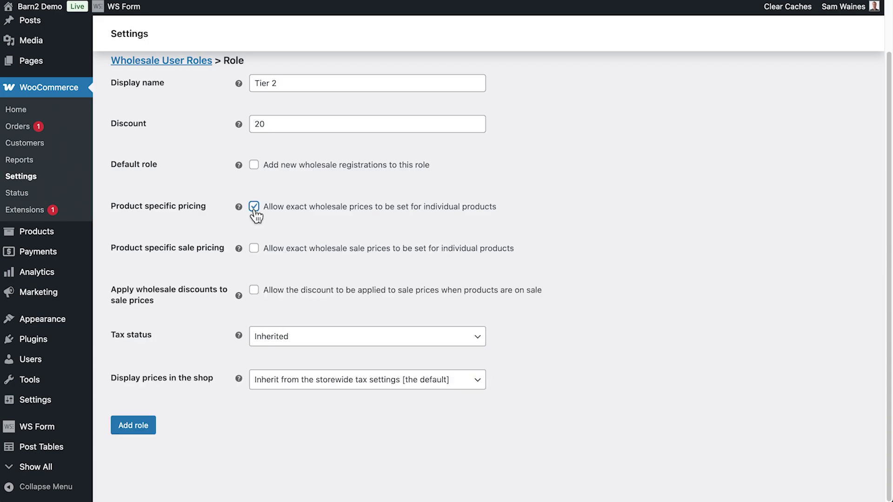
left_click(254, 252)
left_click(255, 292)
left_click(254, 292)
left_click(141, 436)
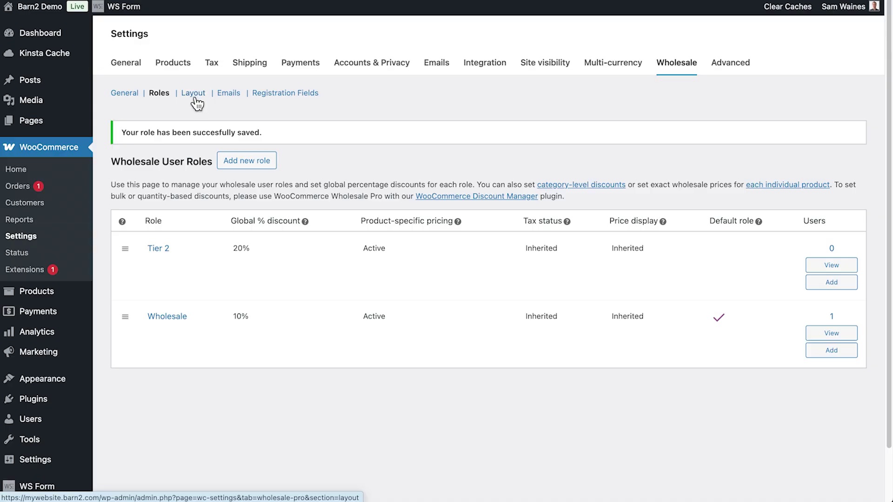
Open the New wholesale account email from the Emails list and review its subject and HTML type.
left_click(234, 95)
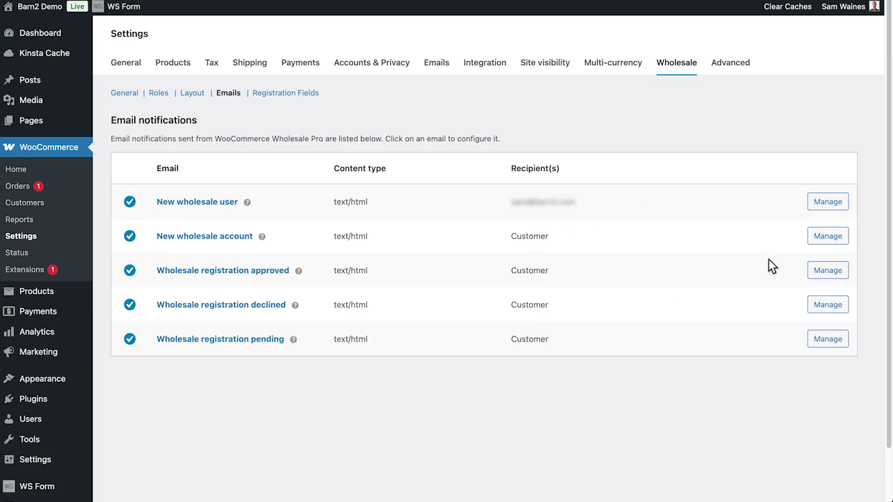
left_click(809, 242)
scroll(448, 191, "down", 2)
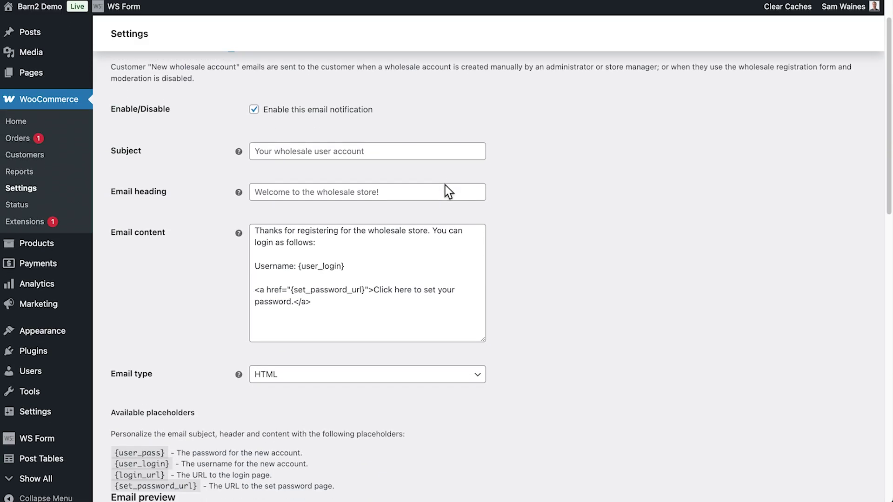
scroll(446, 188, "down", 3)
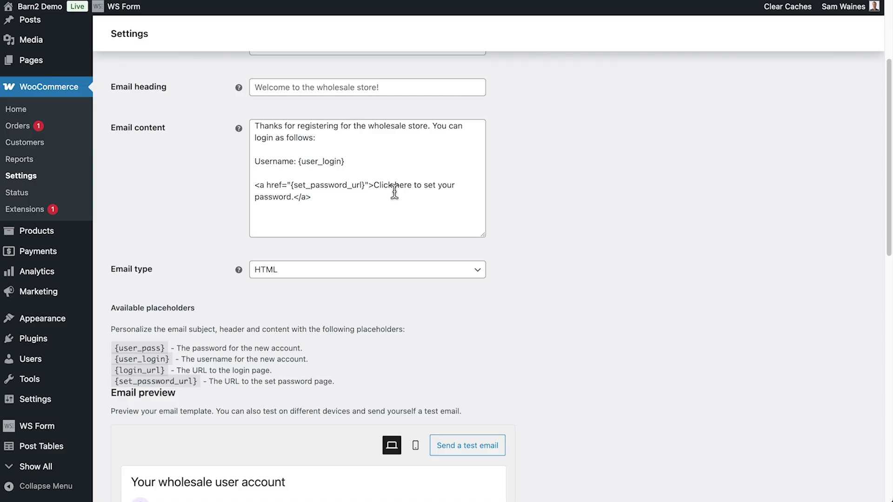
scroll(395, 191, "down", 2)
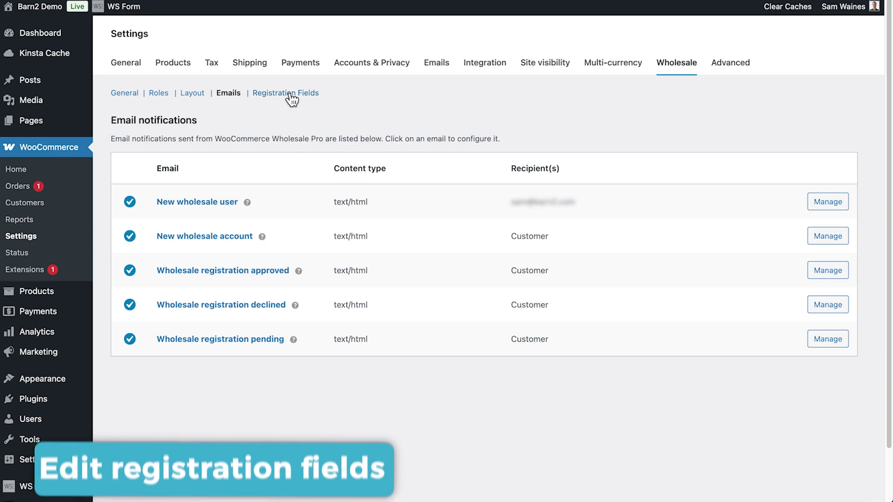
Open the Registration Fields sub-tab listing Full Name, Business Name, Phone Number and Business Address.
left_click(292, 98)
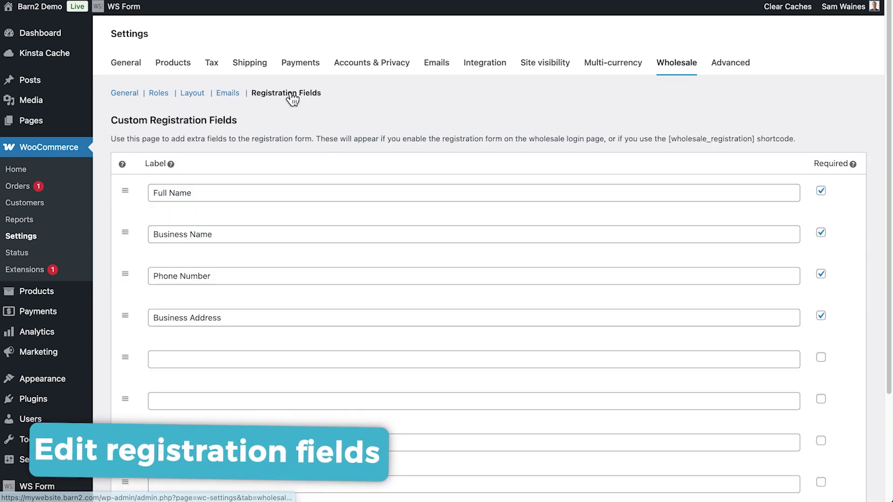
scroll(339, 128, "down", 3)
scroll(343, 128, "up", 2)
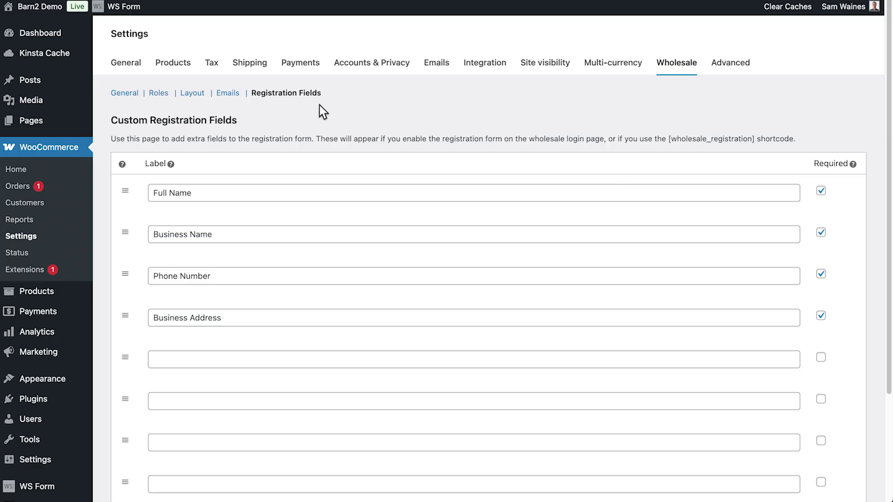
Go to Products > Categories and inspect the Member Exclusive category's wholesale discount fields.
mouse_move(66, 303)
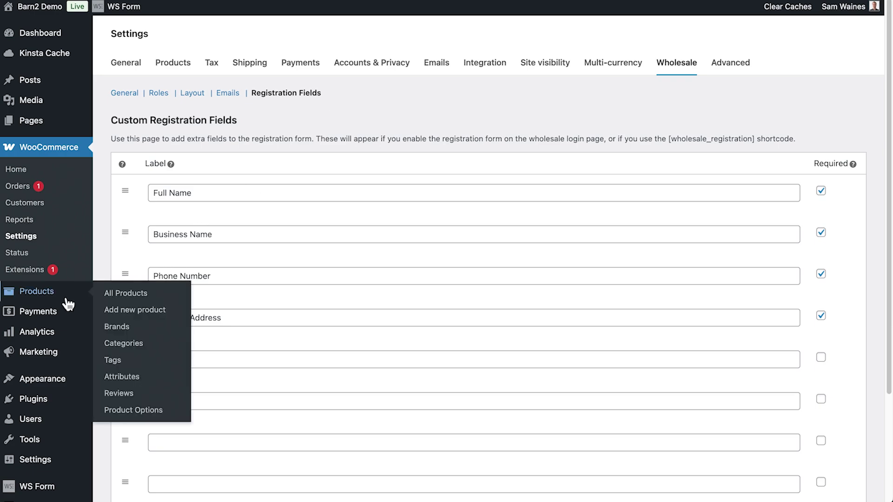
left_click(116, 344)
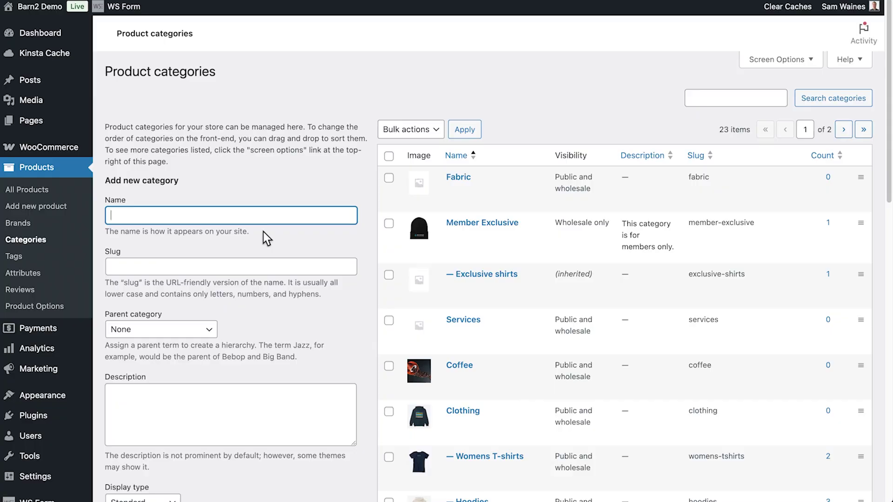
scroll(266, 238, "down", 2)
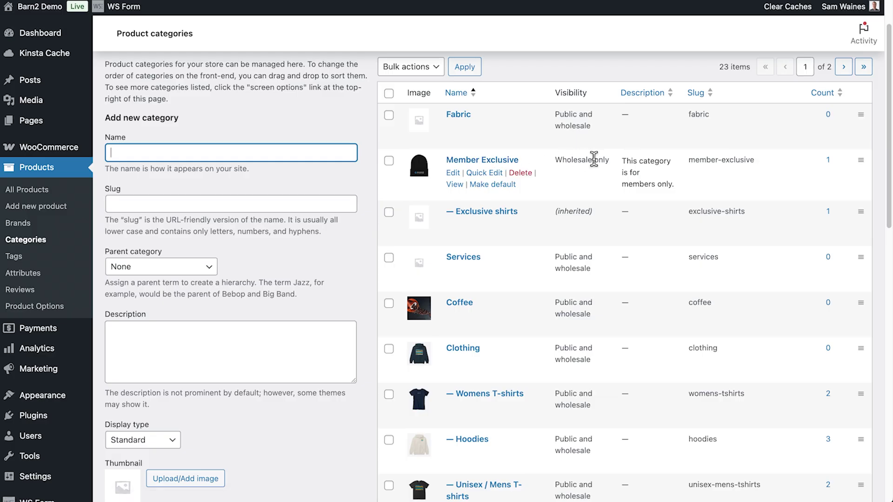
left_click(454, 173)
scroll(456, 180, "down", 5)
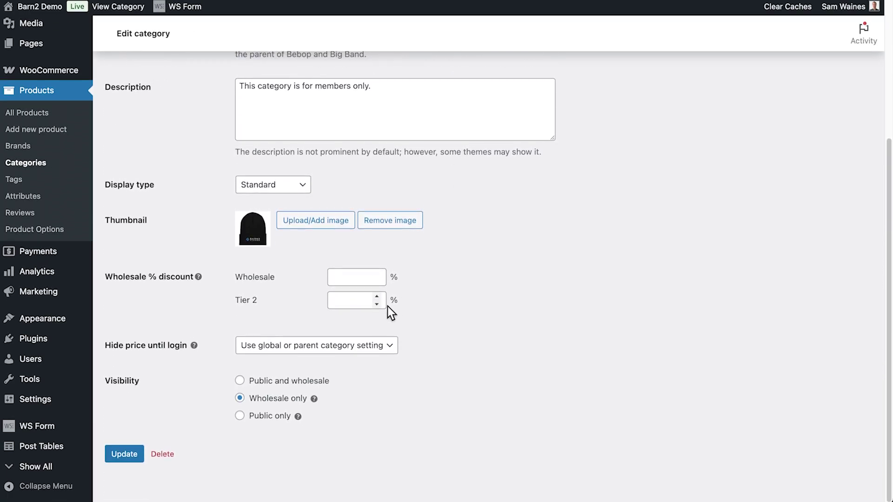
left_click(370, 277)
left_click(350, 298)
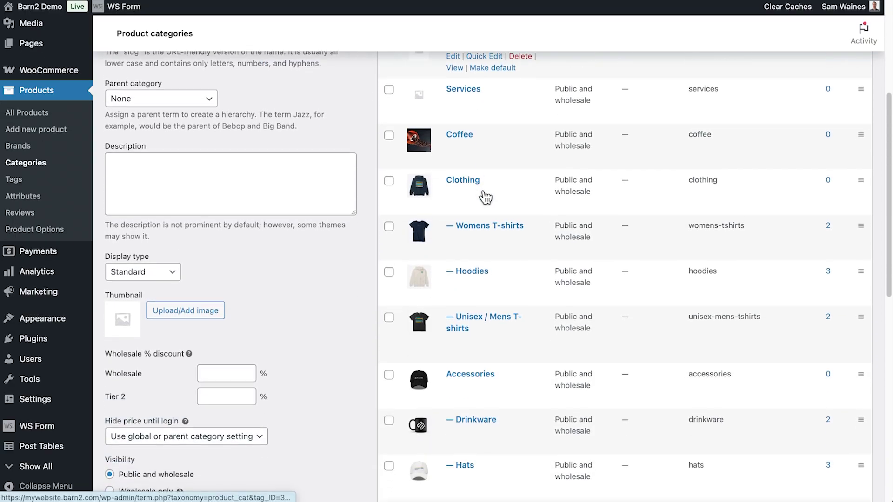
scroll(485, 195, "down", 1)
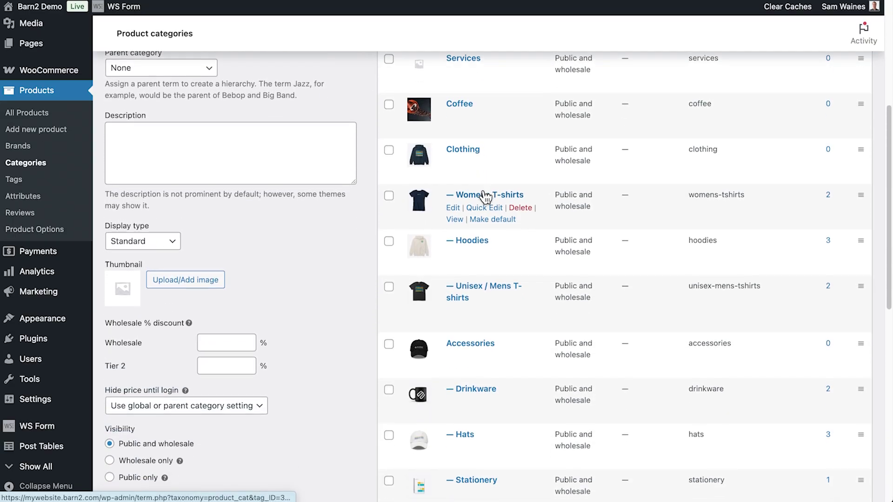
Give the Clothing category a 15% Wholesale and 25% Tier 2 discount and update it.
left_click(452, 162)
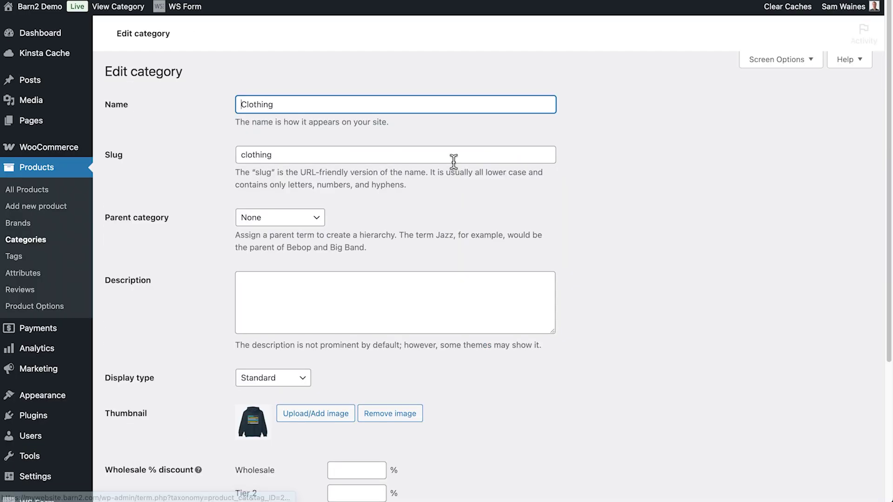
scroll(437, 267, "down", 5)
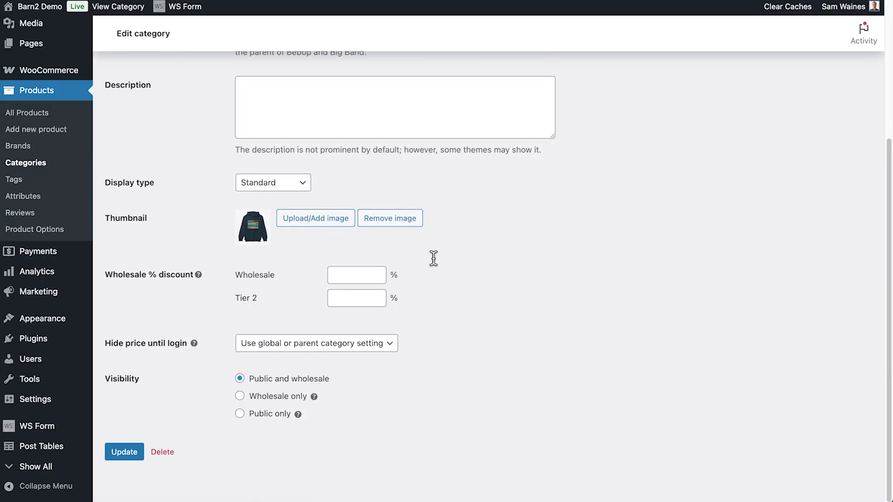
left_click(360, 277)
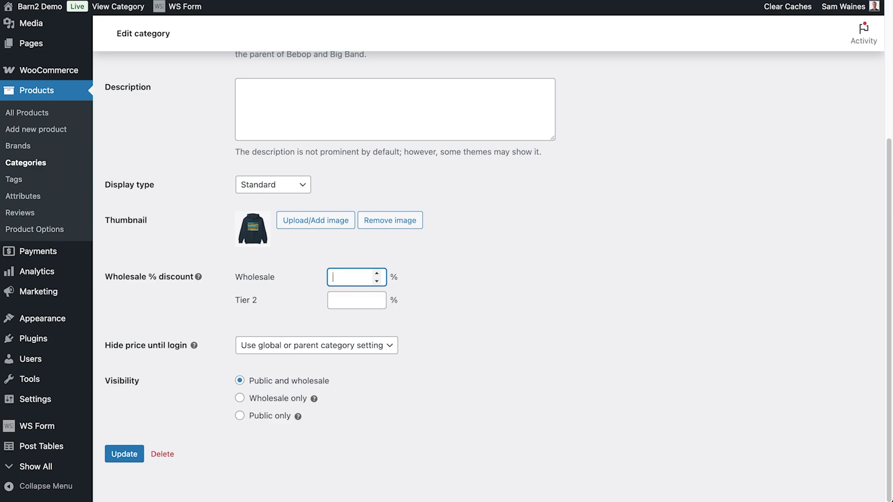
type("15")
left_click(352, 302)
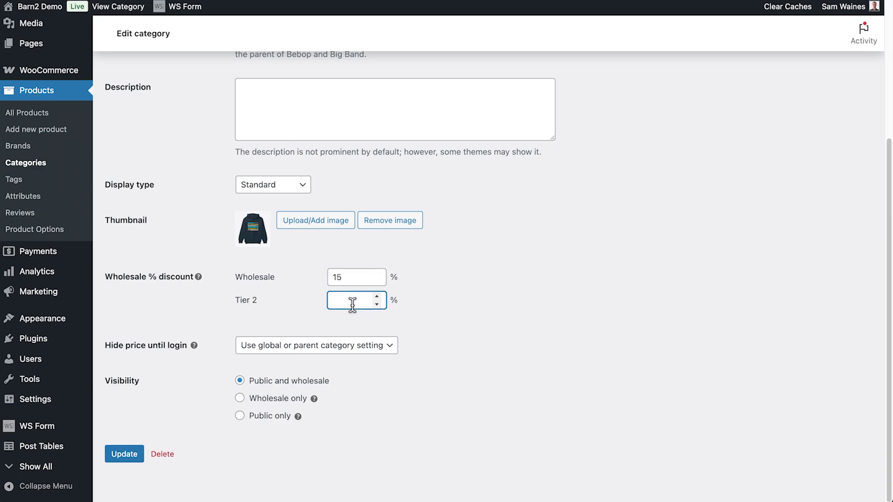
type("25")
left_click(126, 459)
Return to the product categories list and then to All Products.
scroll(163, 323, "down", 5)
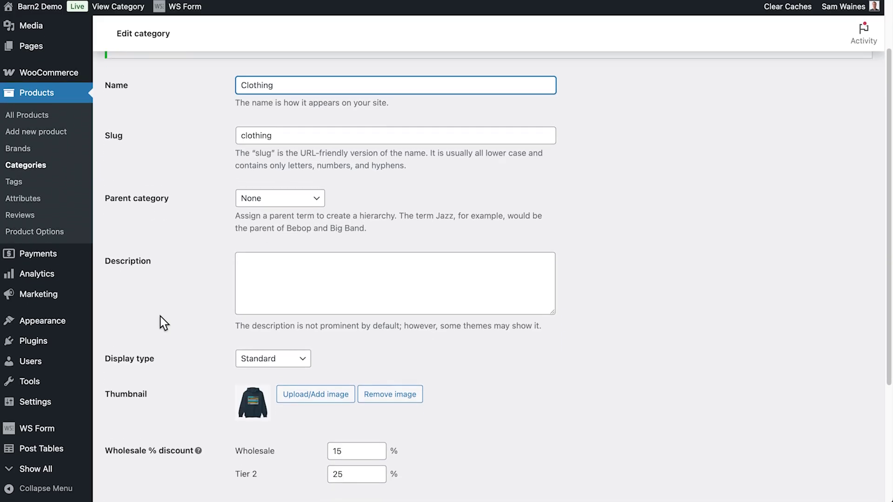
scroll(163, 323, "down", 1)
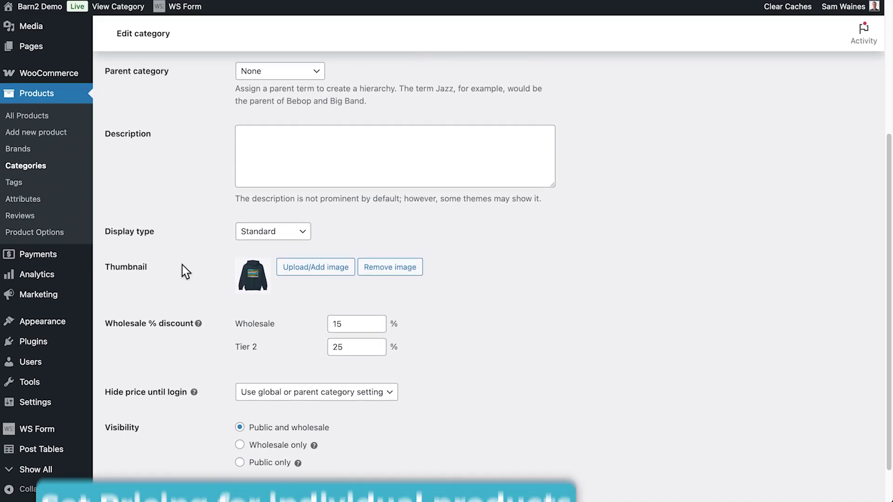
scroll(184, 271, "up", 2)
left_click(26, 218)
left_click(34, 192)
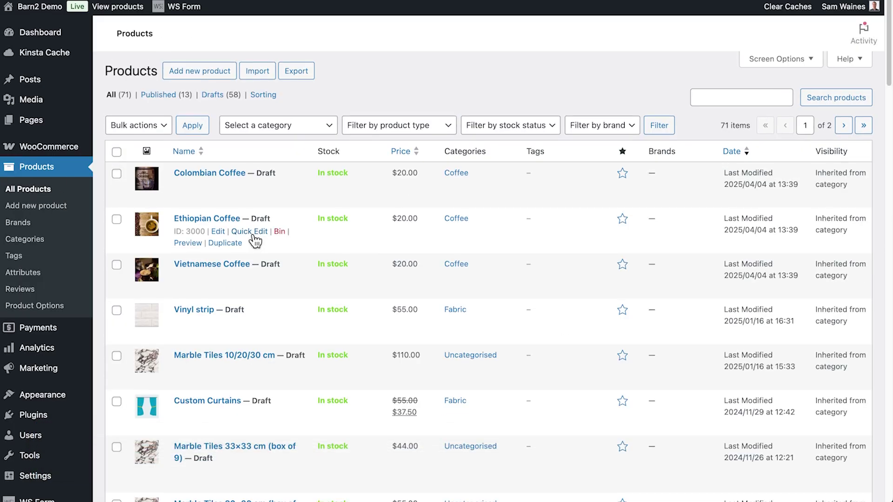
Edit Barn2 Beanie and locate its empty Wholesale and Tier 2 price fields beside the 36.19 regular price.
scroll(255, 240, "down", 10)
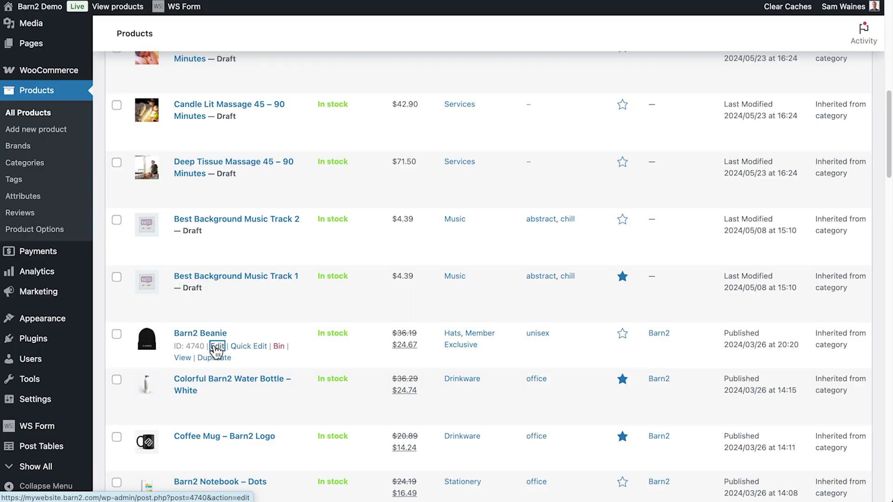
left_click(216, 347)
scroll(351, 313, "down", 3)
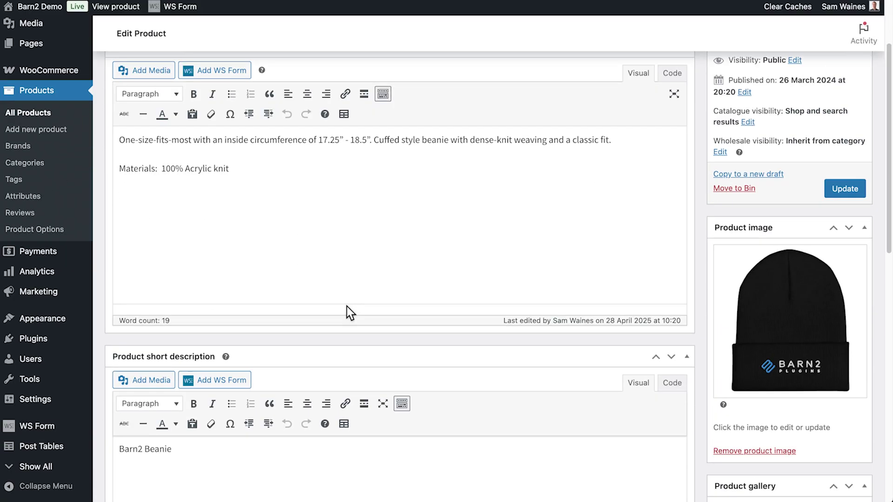
scroll(350, 313, "down", 10)
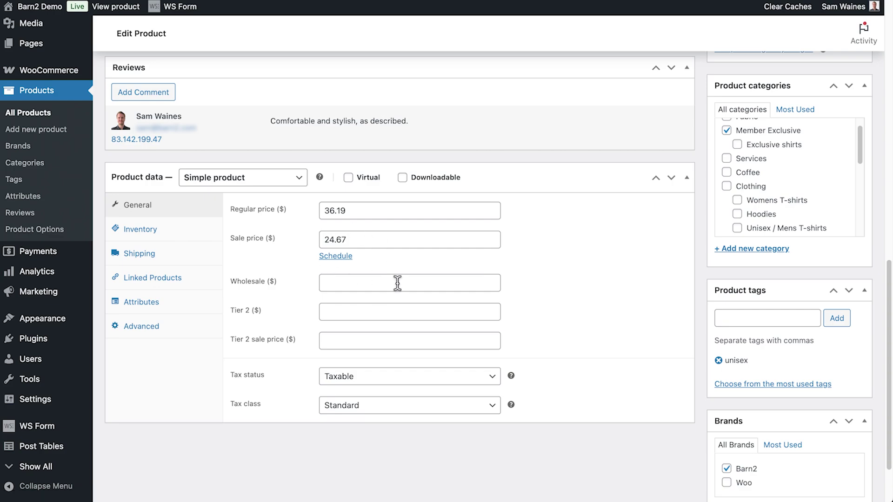
left_click(349, 341)
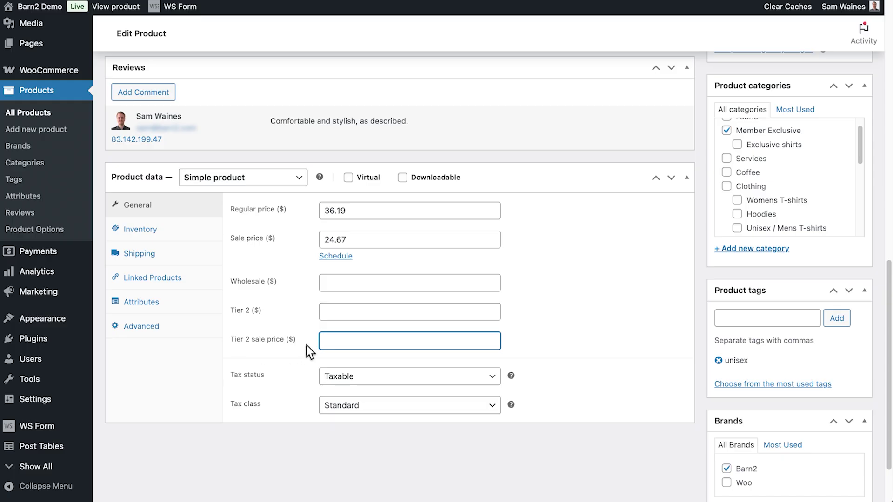
left_click(348, 282)
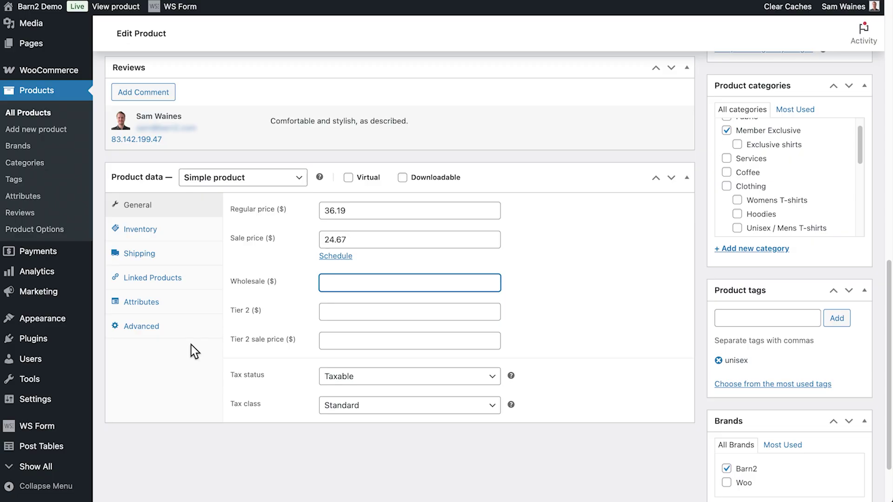
Filter All Users to show only accounts with the Wholesale role.
mouse_move(44, 370)
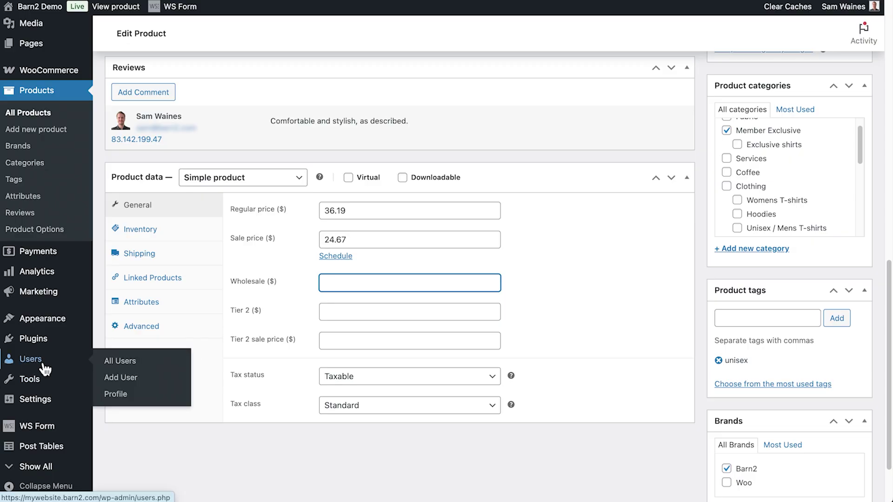
left_click(44, 369)
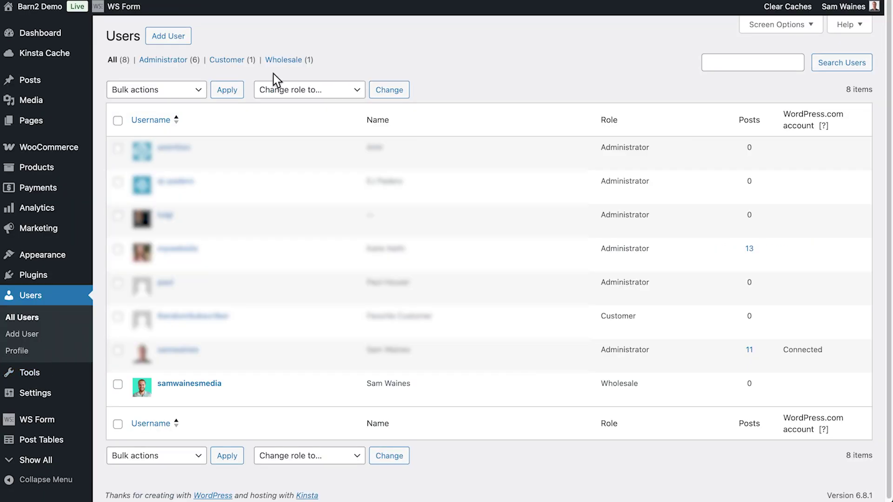
left_click(286, 61)
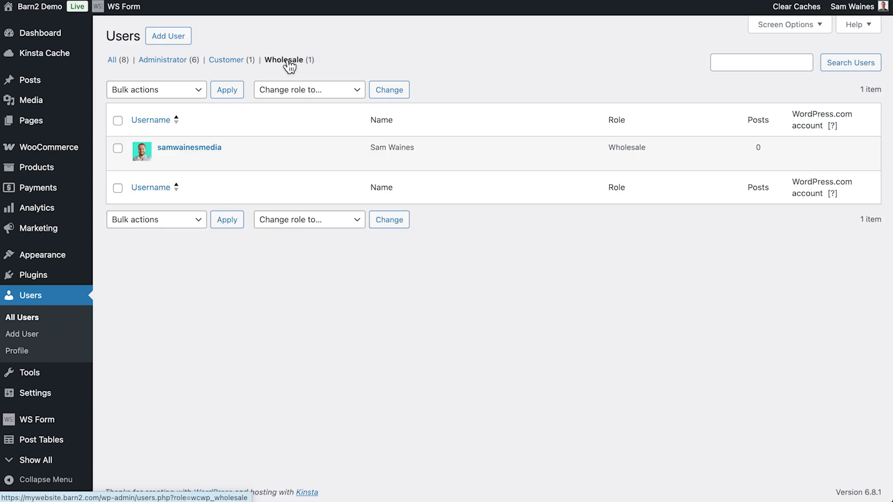
mouse_move(248, 166)
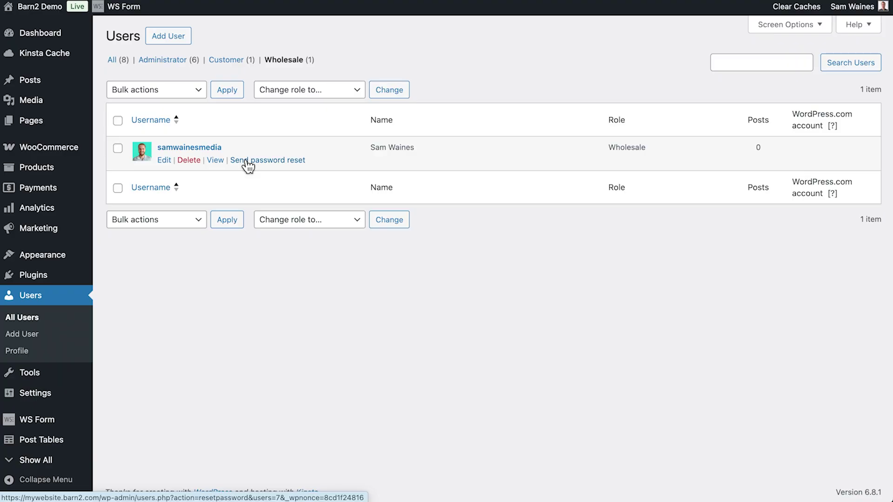
Try the Add New User form's Role options, switching from Tier 2 back to Wholesale.
left_click(170, 37)
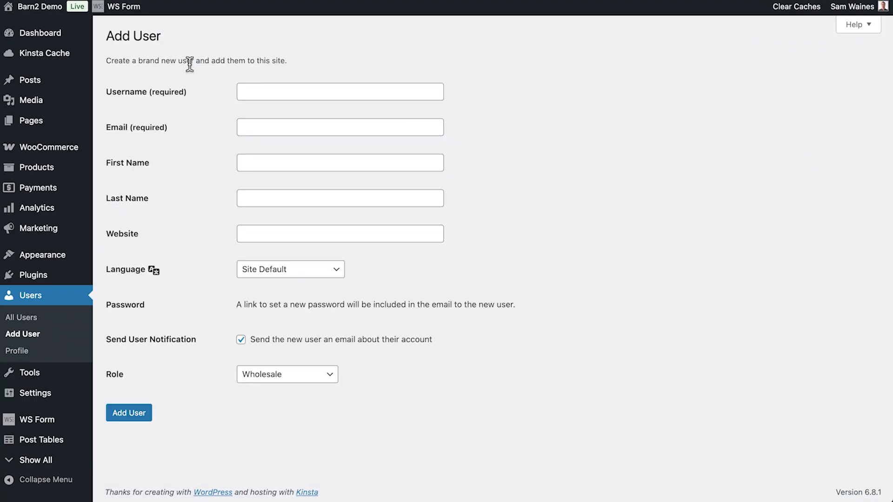
left_click(291, 91)
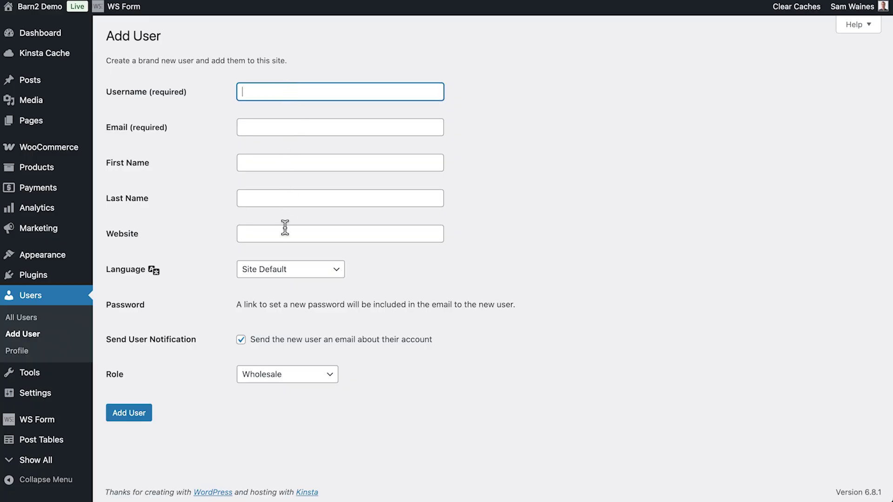
left_click(292, 377)
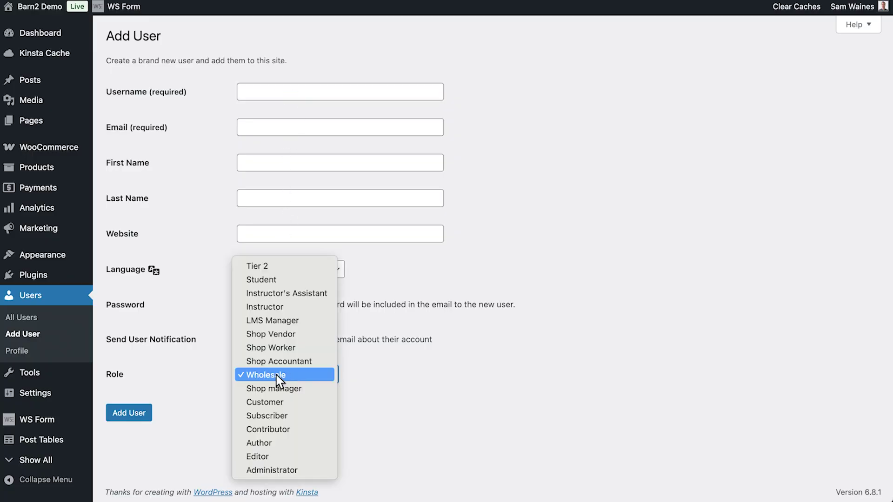
left_click(279, 266)
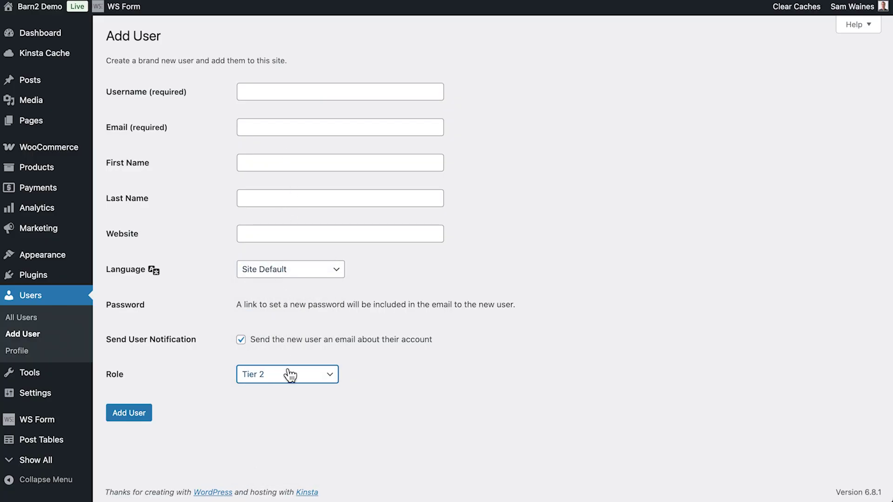
left_click(329, 384)
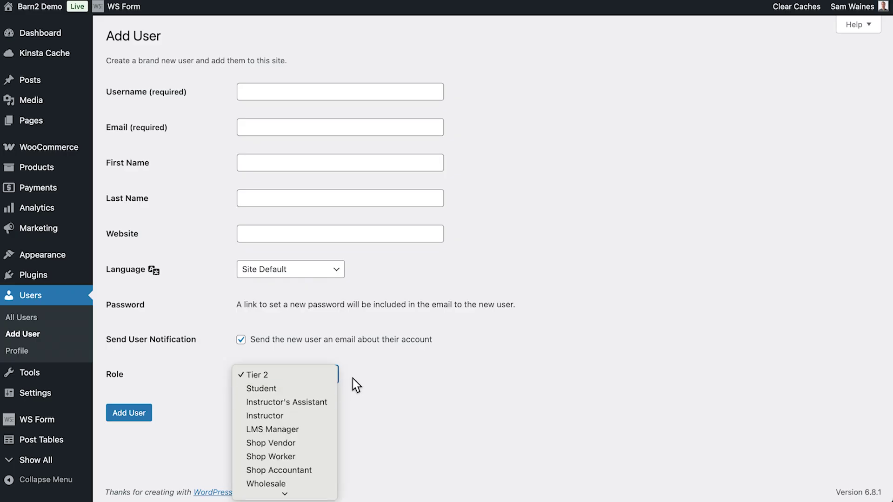
key("w")
key("Return")
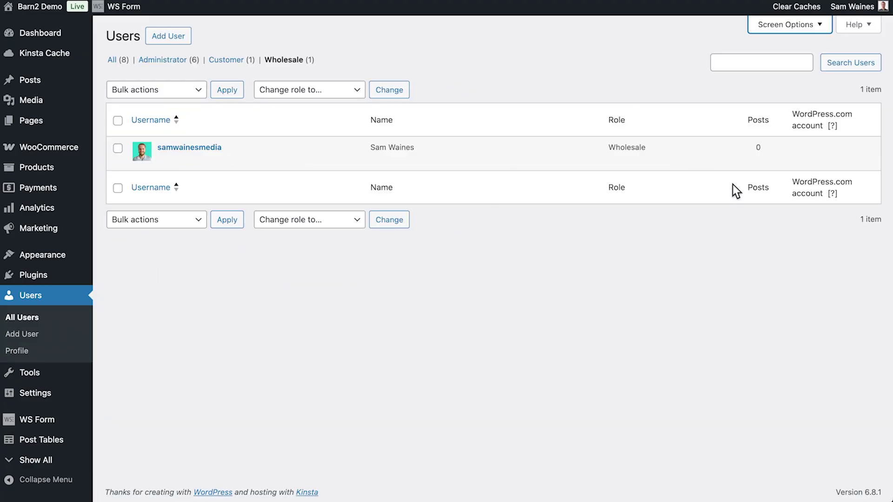
left_click(812, 29)
Open the Appearance > Menus editor for the Main Menu.
mouse_move(57, 254)
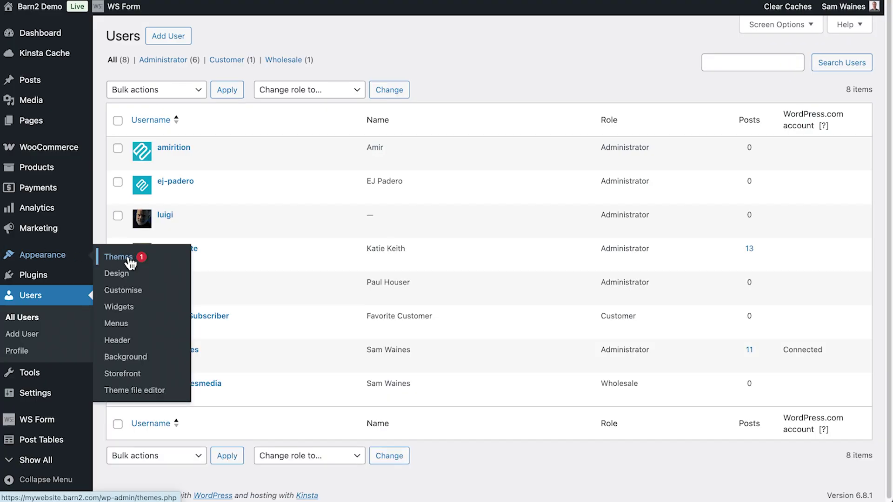
left_click(116, 324)
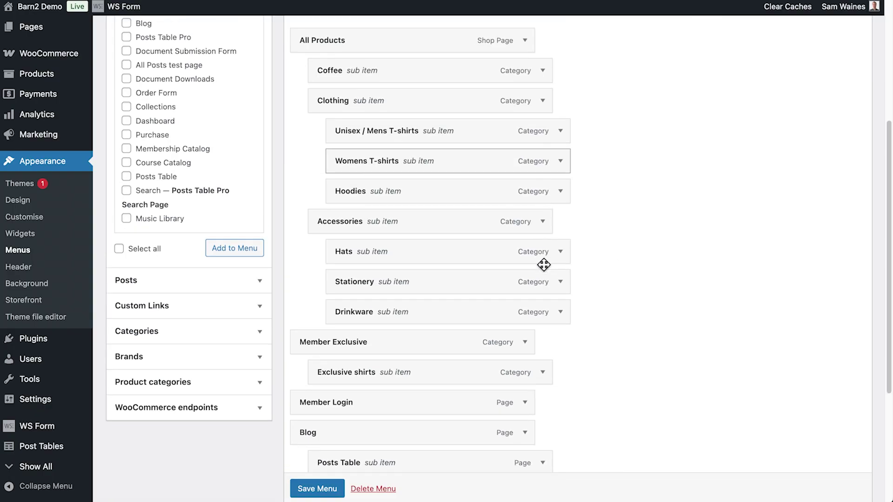
Add the Wholesale Login and Wholesale Store pages from Pages > View All to Main Menu and save.
scroll(542, 264, "down", 3)
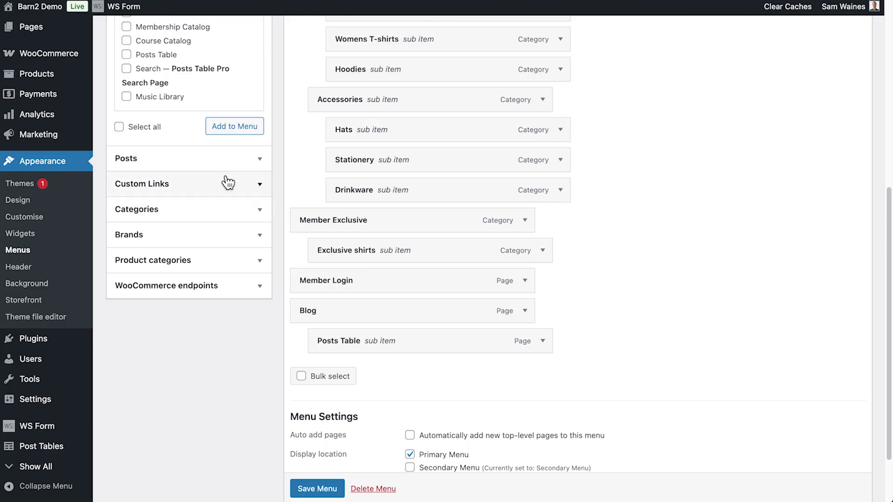
scroll(226, 180, "up", 5)
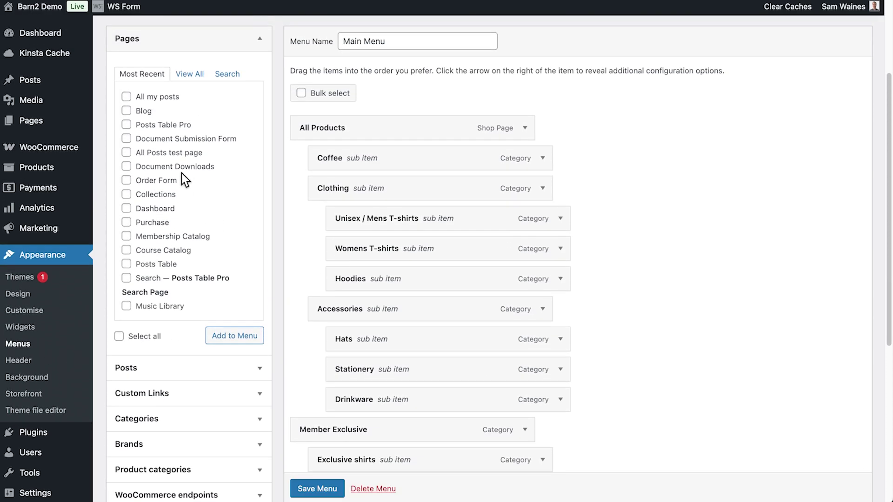
scroll(182, 174, "down", 1)
left_click(190, 45)
scroll(134, 279, "down", 2)
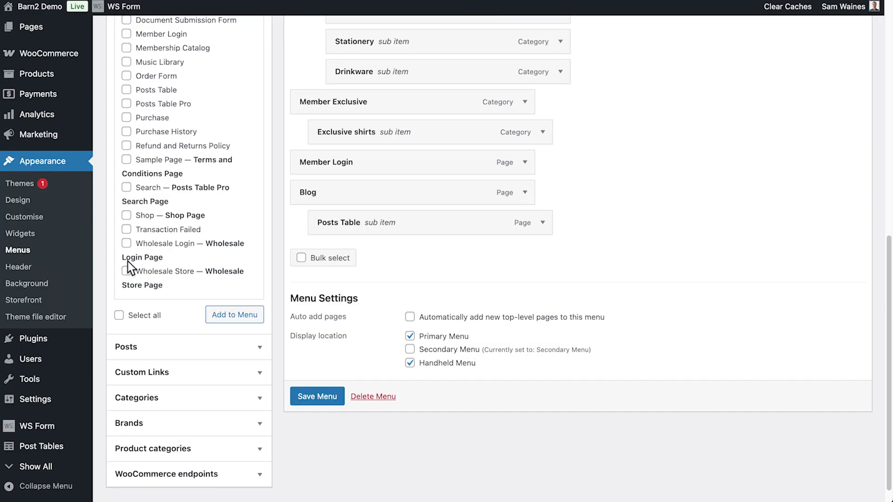
left_click(126, 243)
left_click(224, 323)
scroll(465, 256, "up", 3)
left_click(527, 235)
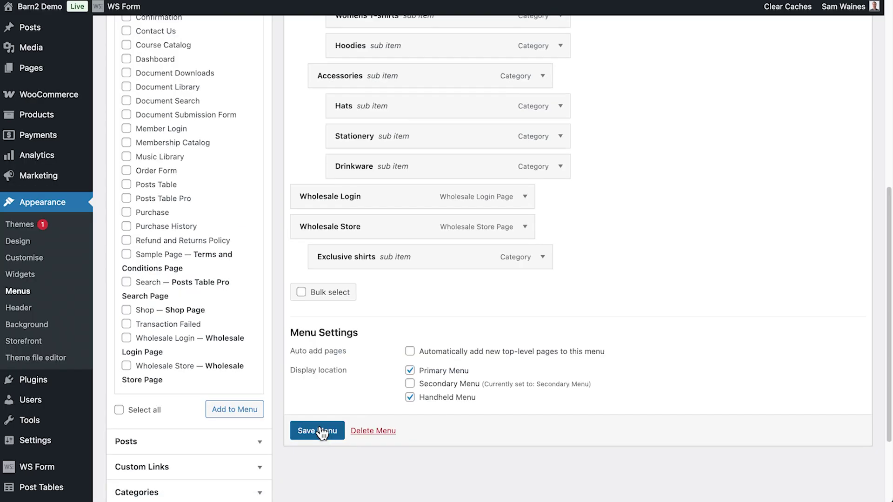
left_click(322, 433)
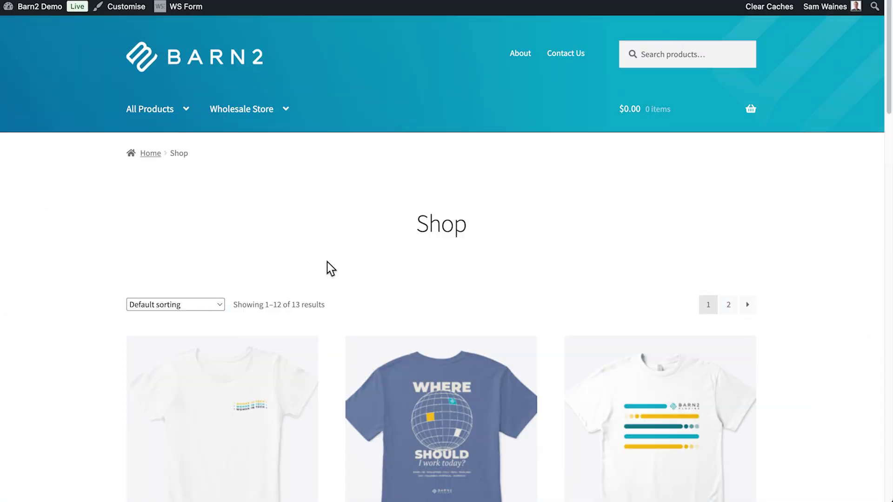
Open Wholesale Store from the site menu and scroll through its wholesale-priced product grid.
mouse_move(278, 150)
left_click(250, 110)
scroll(89, 212, "down", 1)
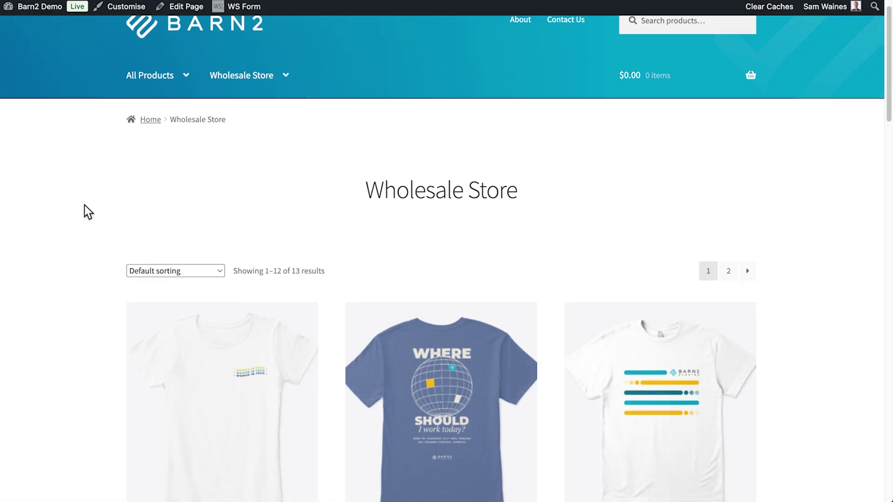
scroll(89, 211, "down", 8)
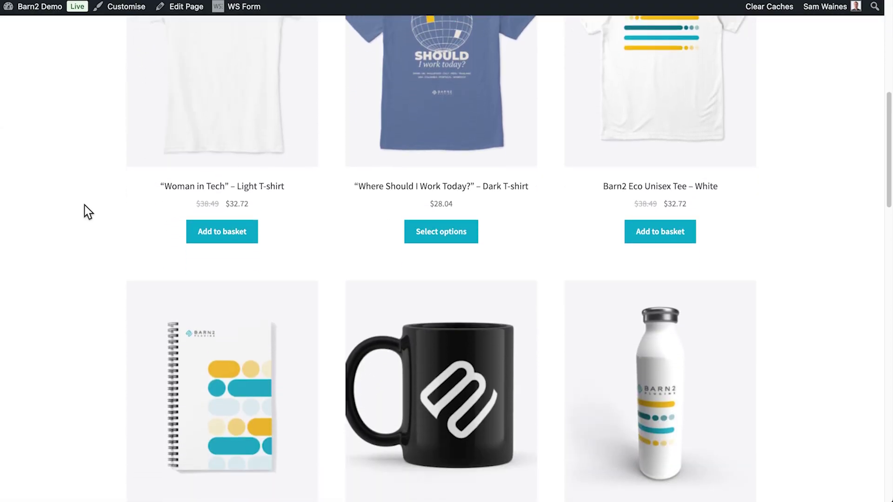
scroll(88, 211, "down", 7)
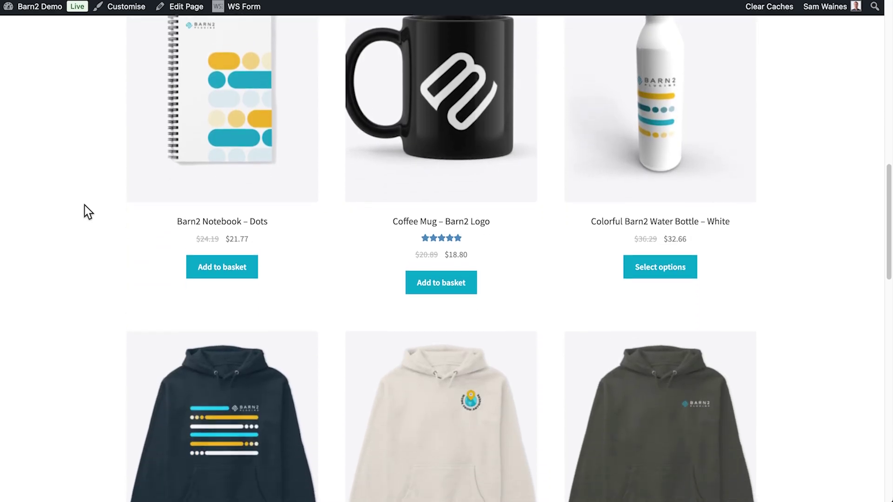
scroll(88, 212, "down", 1)
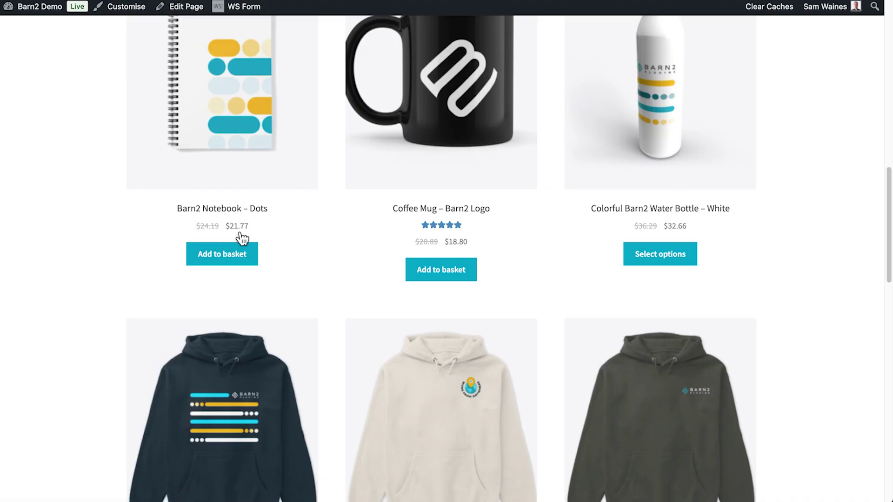
scroll(339, 231, "down", 5)
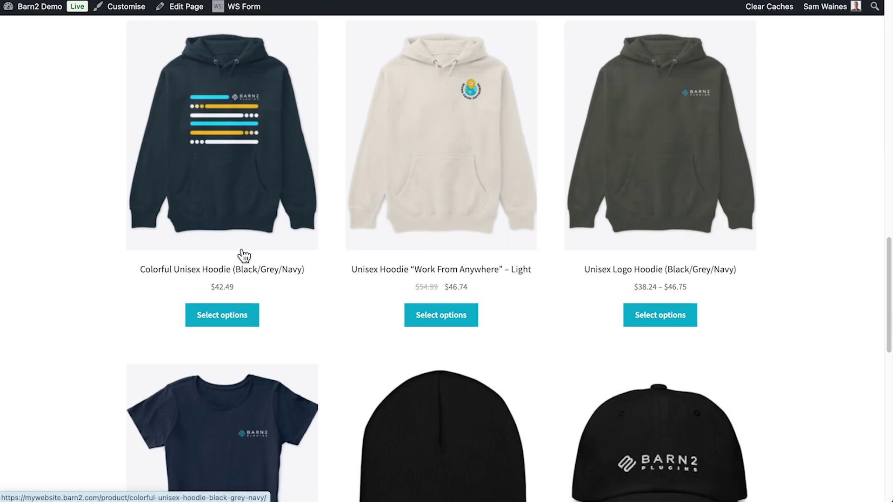
scroll(242, 254, "up", 1)
Open the Colorful Unisex Hoodie and pick Black colour and 4XL size.
left_click(229, 384)
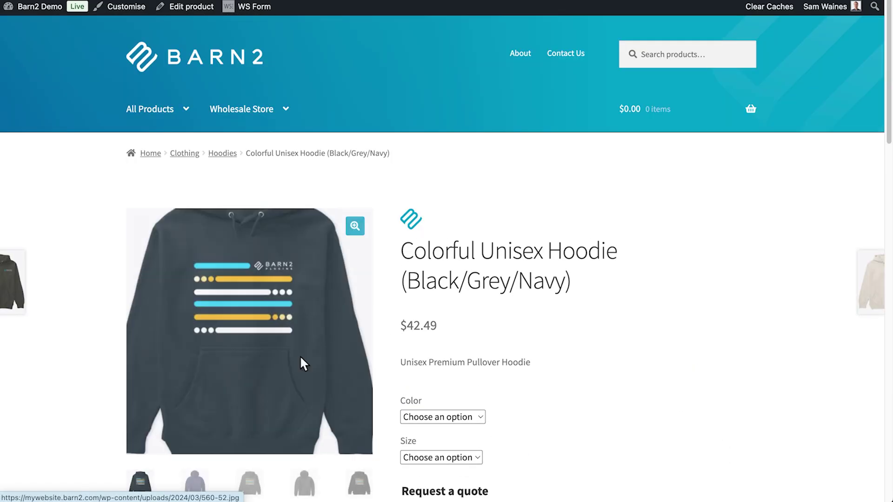
scroll(300, 355, "down", 5)
left_click(442, 180)
left_click(442, 195)
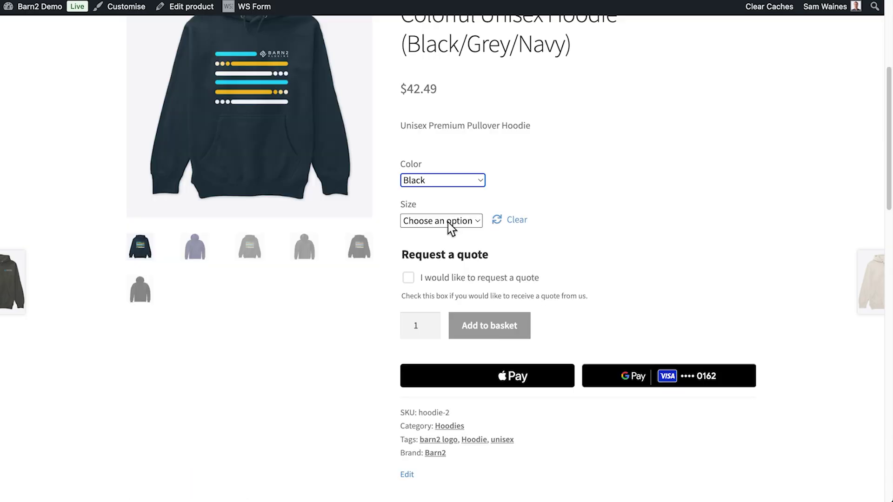
left_click(447, 226)
left_click(440, 268)
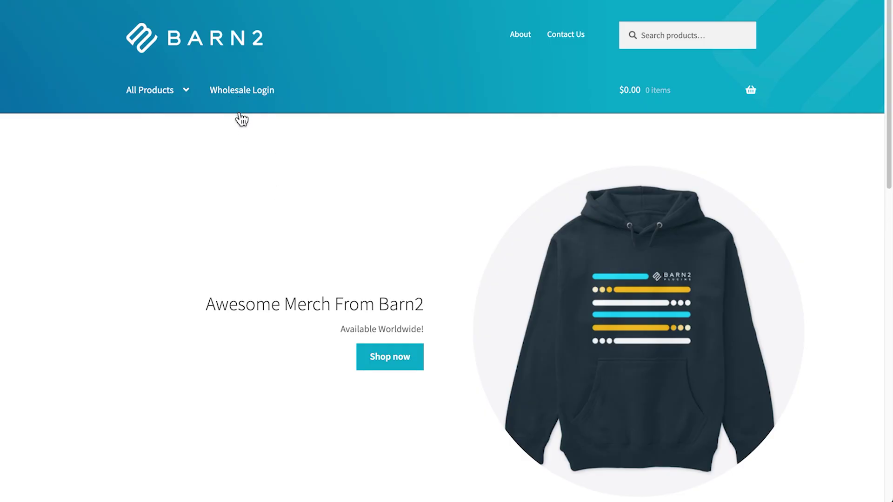
Open the Wholesale Login page and scroll through its Login and Register forms.
left_click(247, 92)
scroll(328, 176, "down", 3)
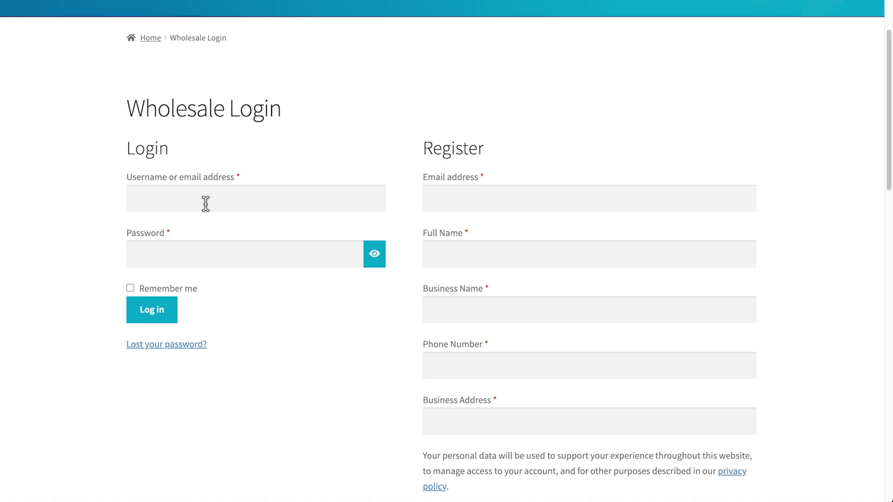
scroll(494, 253, "down", 5)
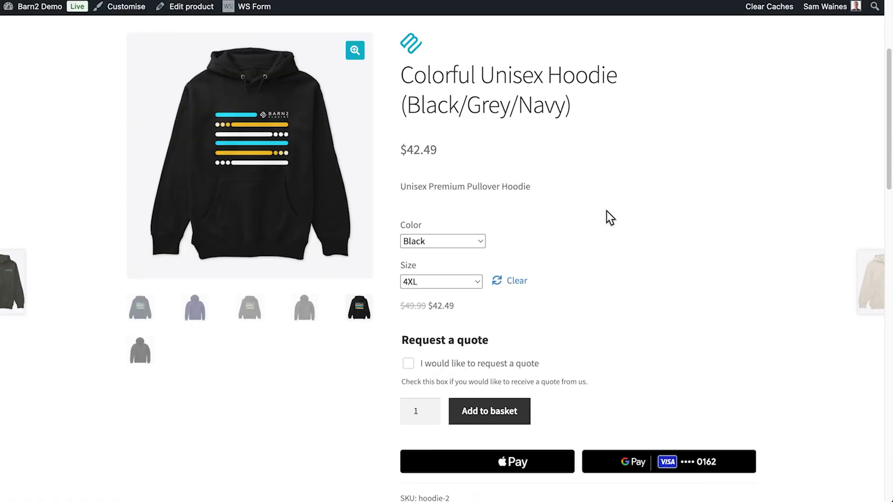
scroll(606, 210, "up", 5)
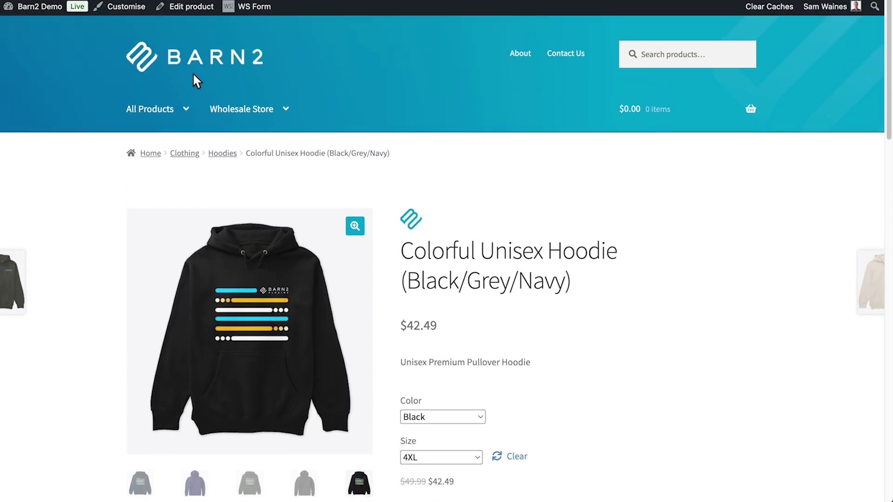
mouse_move(150, 112)
scroll(309, 259, "down", 3)
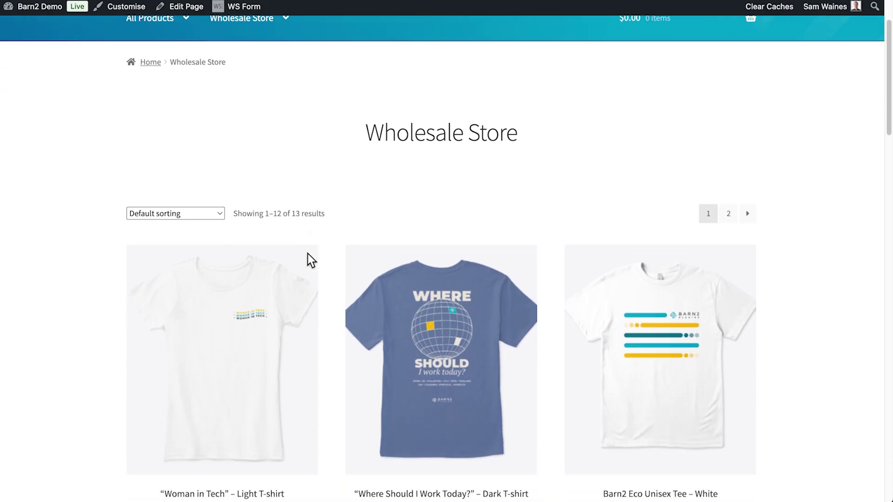
scroll(309, 259, "down", 6)
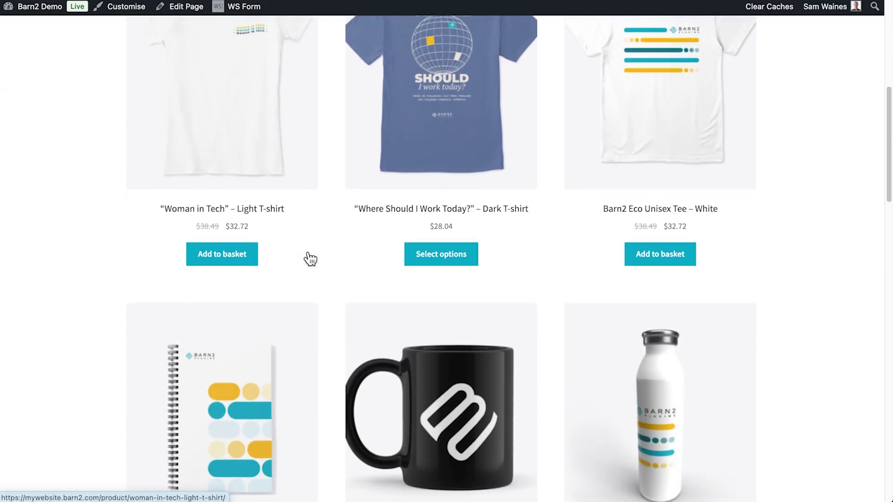
scroll(309, 260, "down", 5)
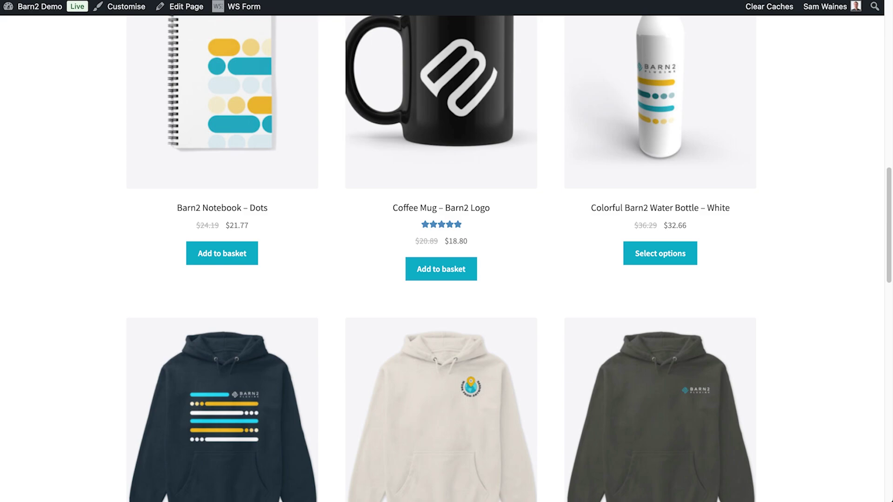
scroll(631, 184, "up", 6)
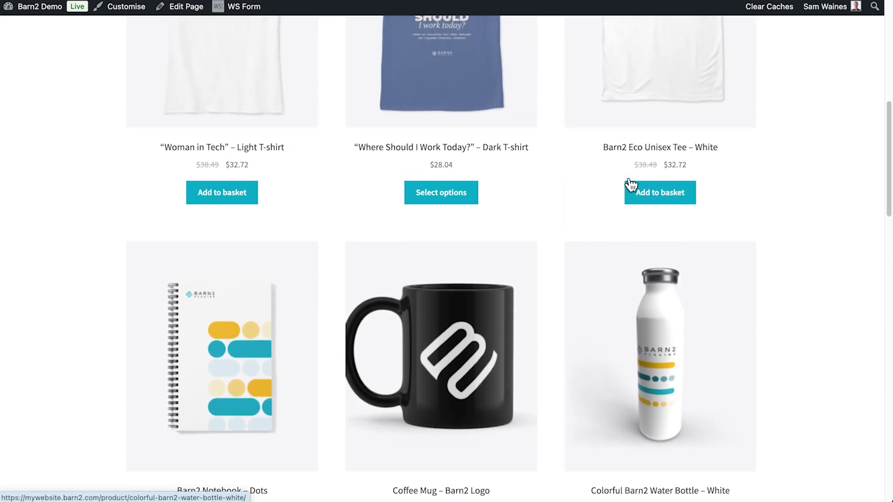
scroll(628, 183, "down", 4)
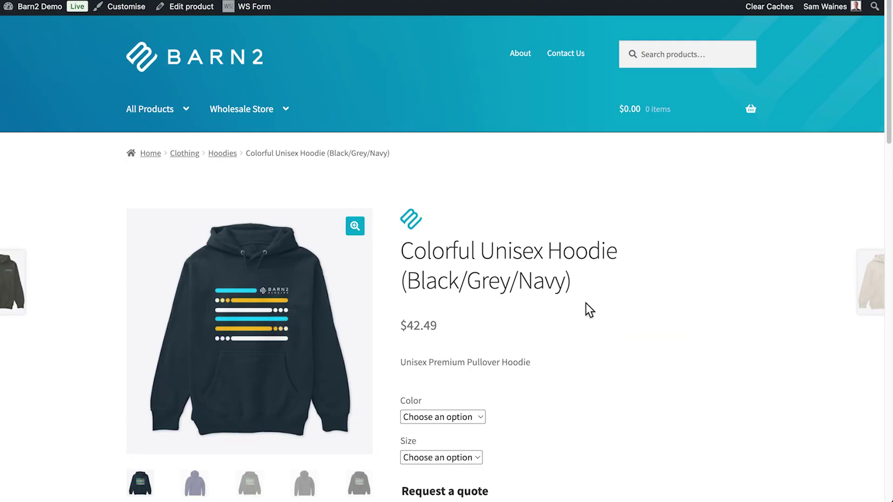
scroll(588, 309, "down", 4)
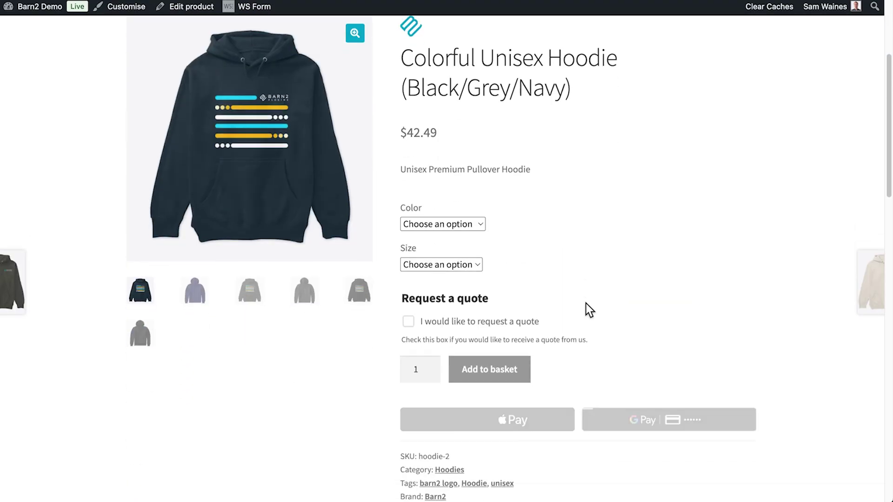
Set the Colorful Unisex Hoodie to Black colour and 2XL size.
left_click(446, 226)
left_click(470, 243)
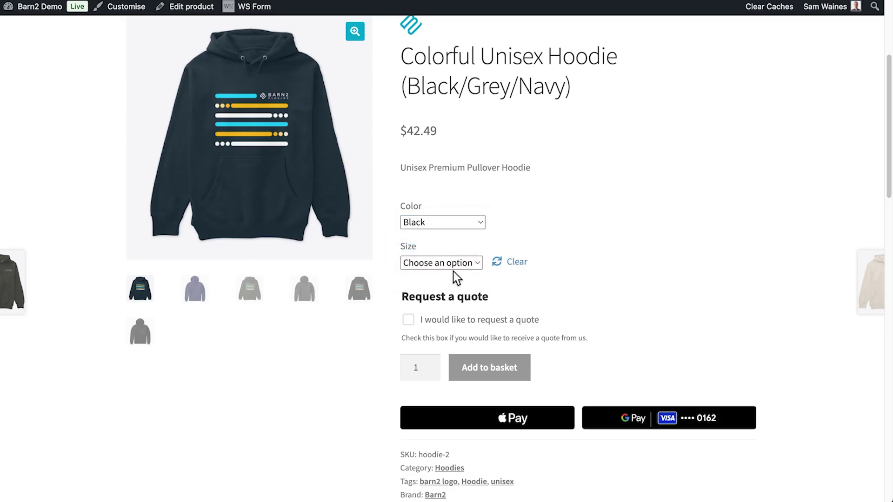
left_click(453, 265)
left_click(455, 265)
left_click(455, 264)
left_click(465, 293)
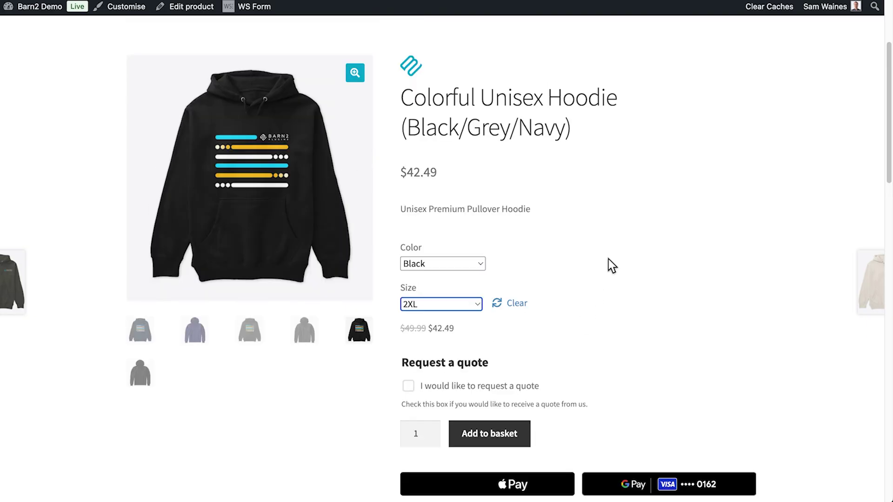
scroll(536, 178, "up", 4)
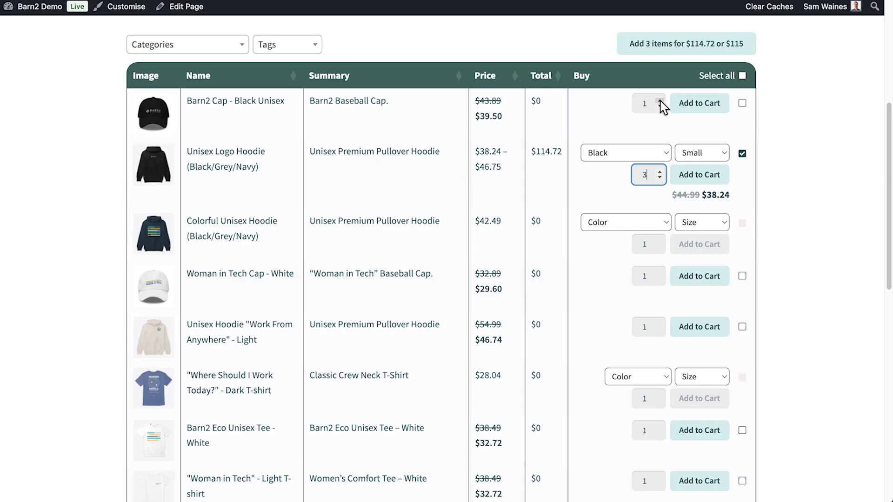
Raise the Barn2 Cap quantity to 3, then create a 'Wholesale Order Form' table shown on shop pages.
left_click(660, 101)
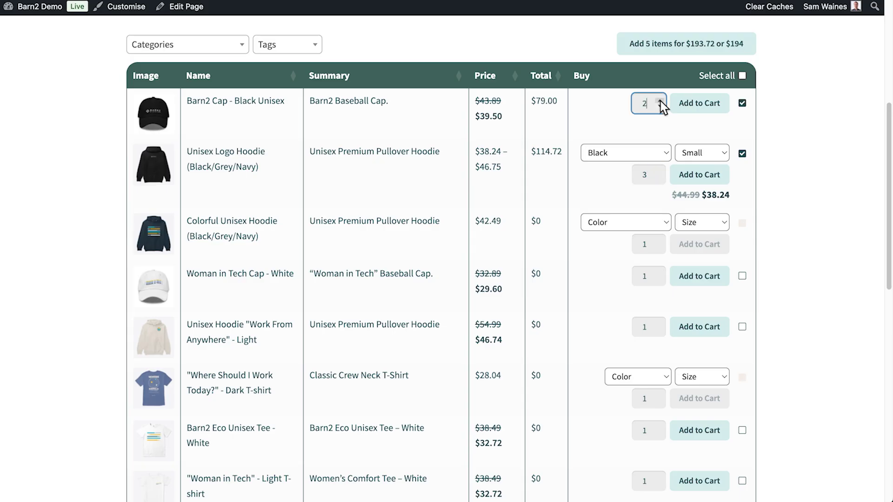
left_click(660, 100)
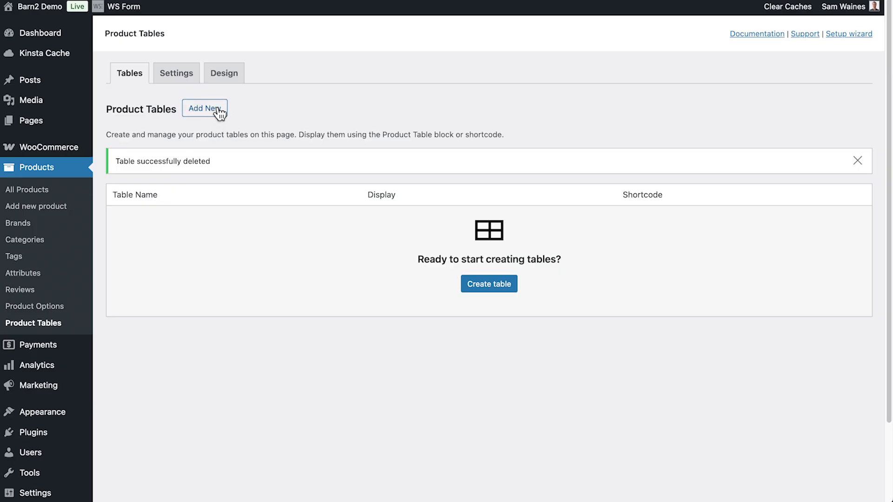
left_click(218, 111)
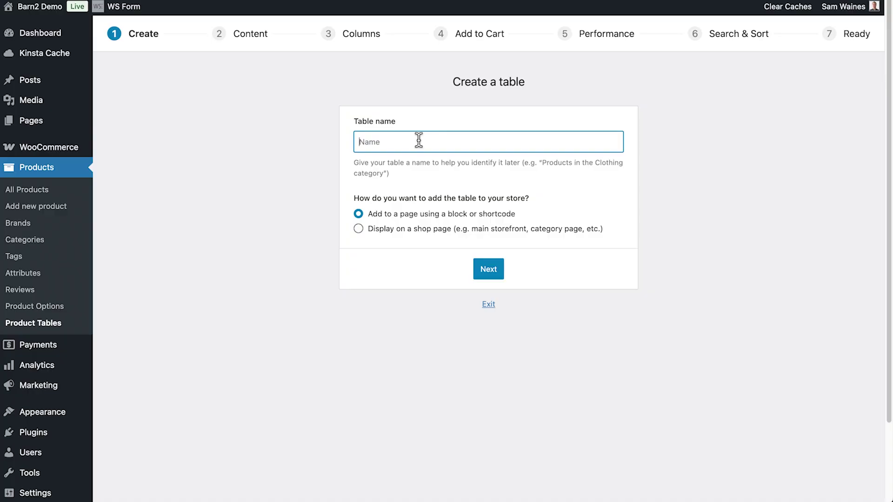
type("Wholesale Order Form")
left_click(358, 230)
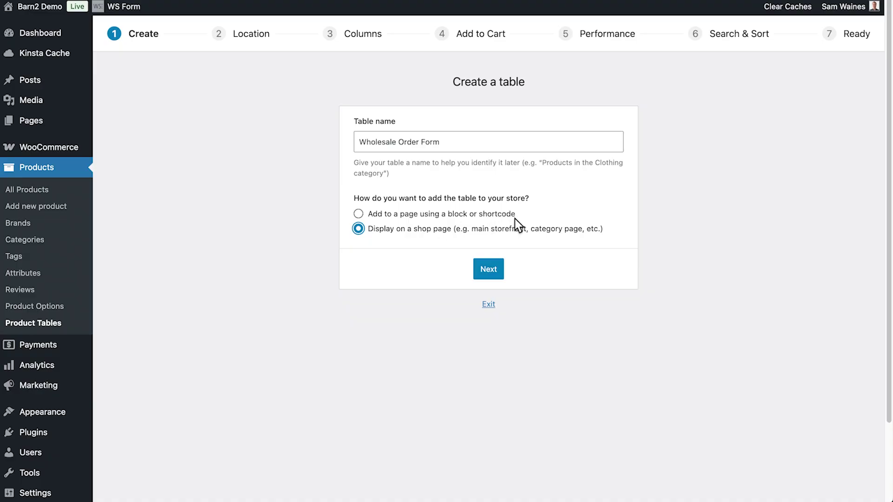
left_click(488, 274)
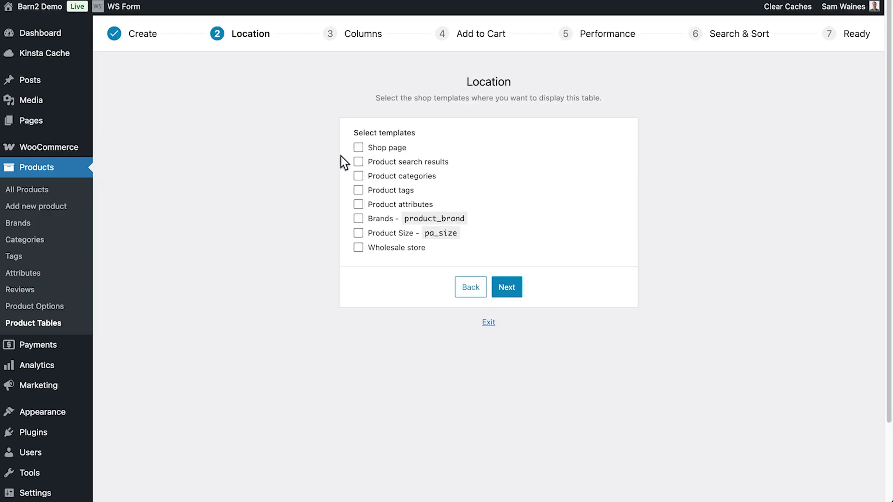
Place the table on the Wholesale store template and continue to the Columns step.
left_click(360, 250)
left_click(512, 298)
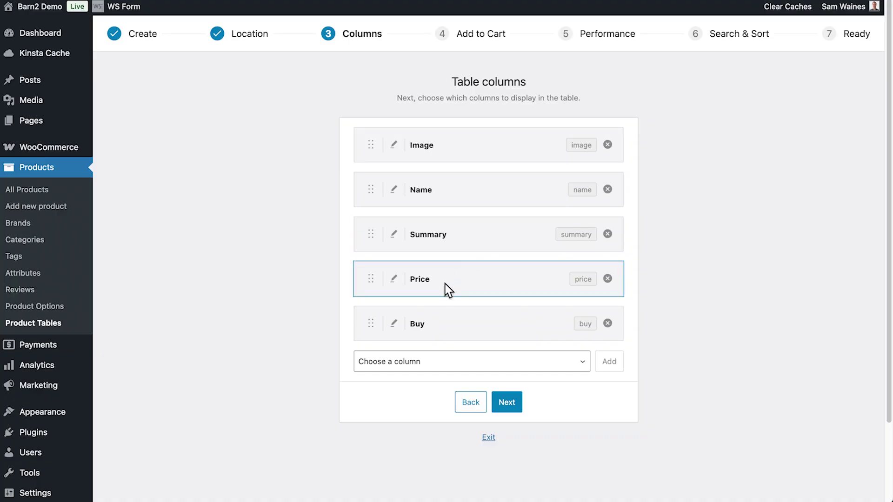
Add a Total column and position it between the Price and Buy columns.
left_click(547, 362)
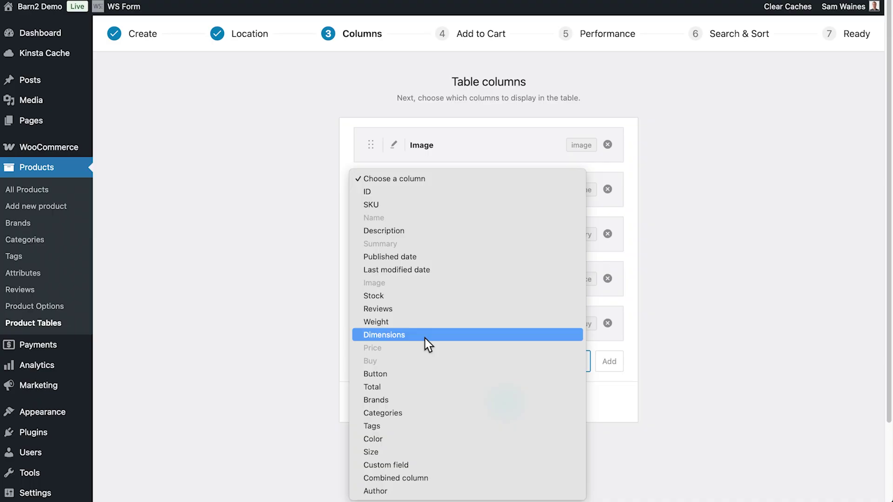
left_click(387, 387)
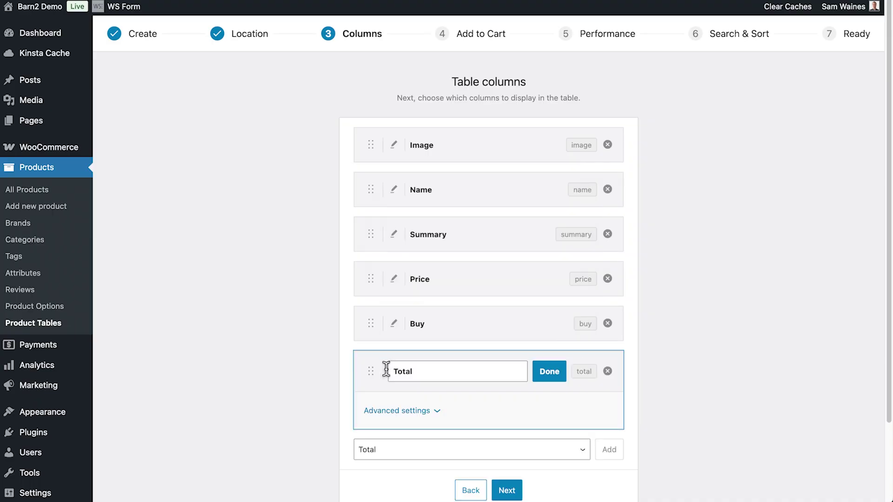
left_click(548, 385)
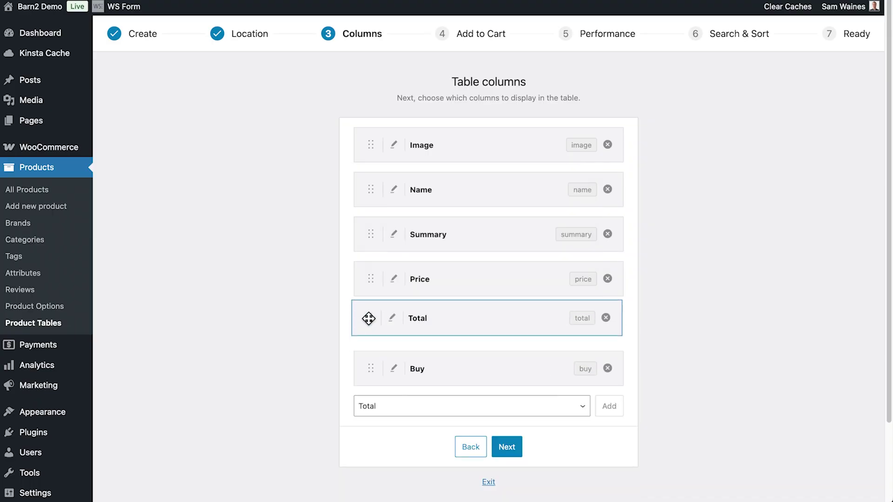
left_click_drag(369, 319, 369, 321)
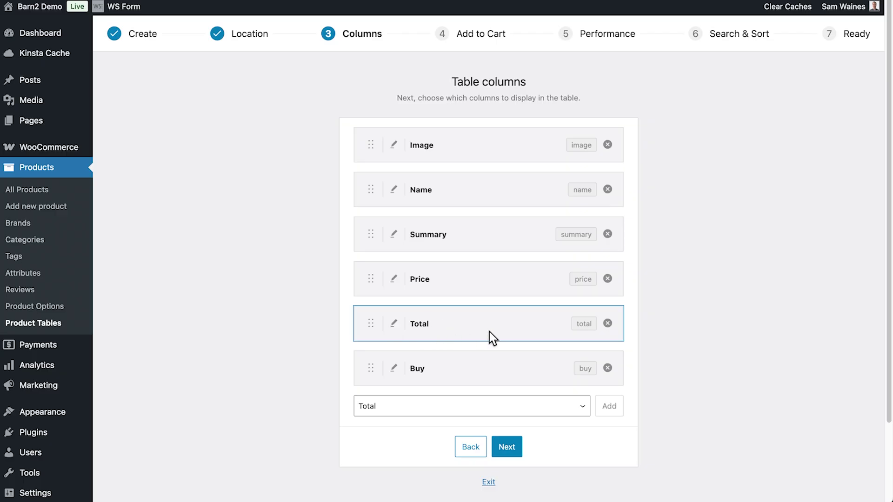
Review the Image and Name column settings, then advance to the Add to Cart step.
left_click(397, 148)
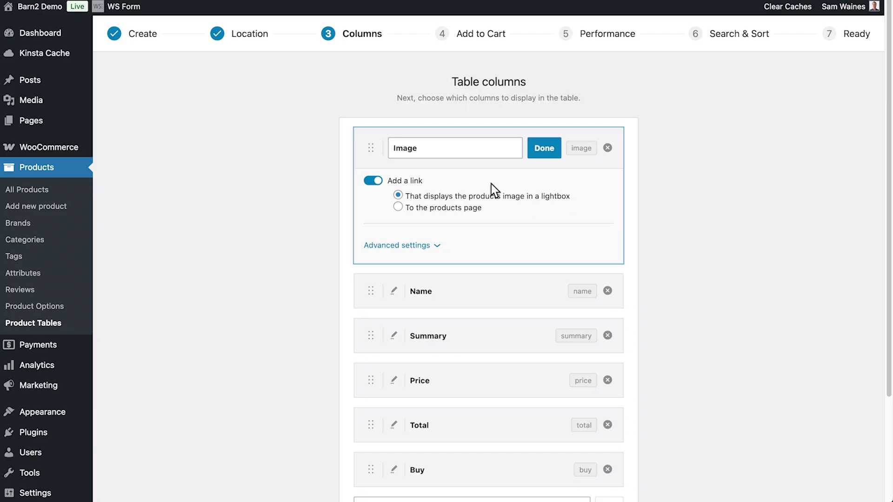
left_click(393, 291)
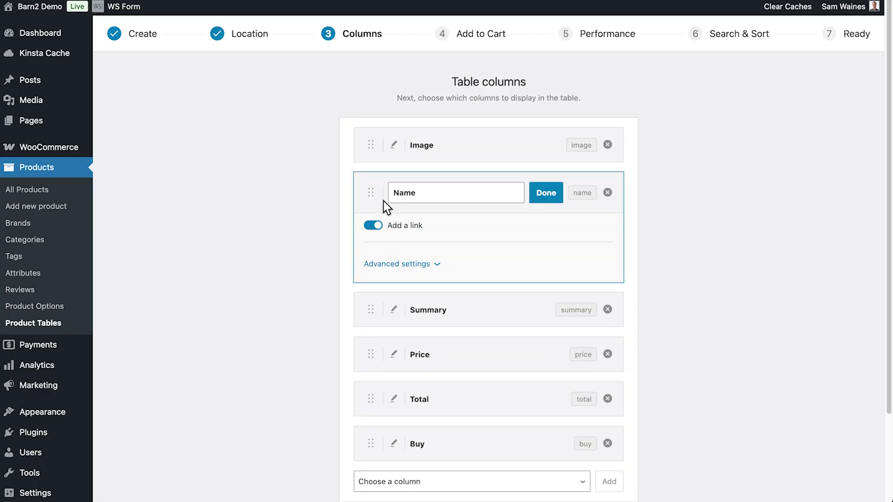
left_click(419, 264)
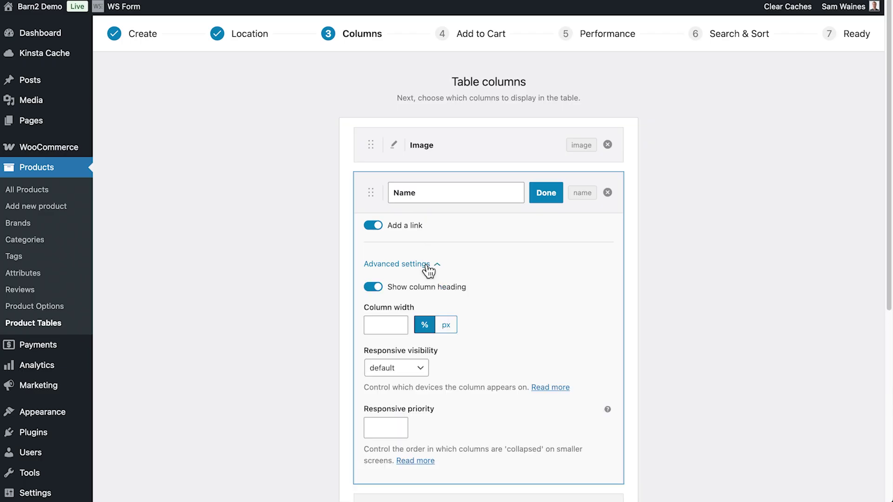
scroll(424, 265, "down", 3)
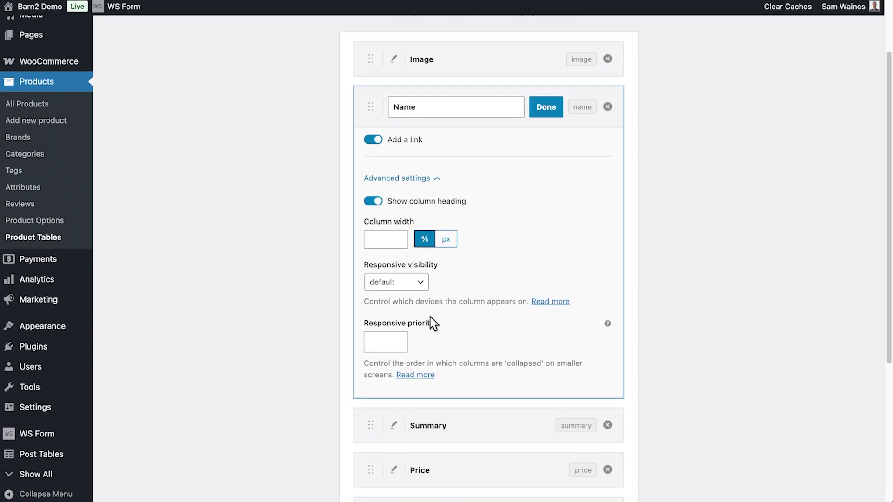
scroll(445, 309, "down", 1)
key("Return")
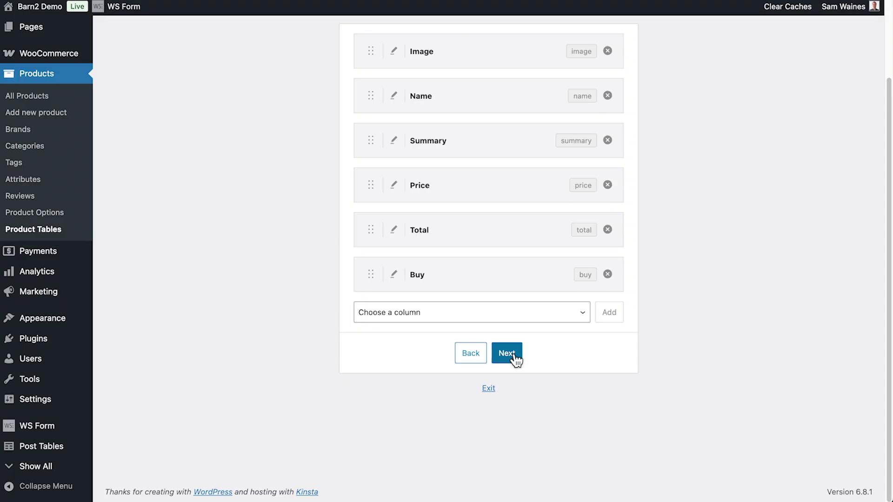
scroll(513, 361, "up", 5)
left_click(507, 410)
left_click(460, 140)
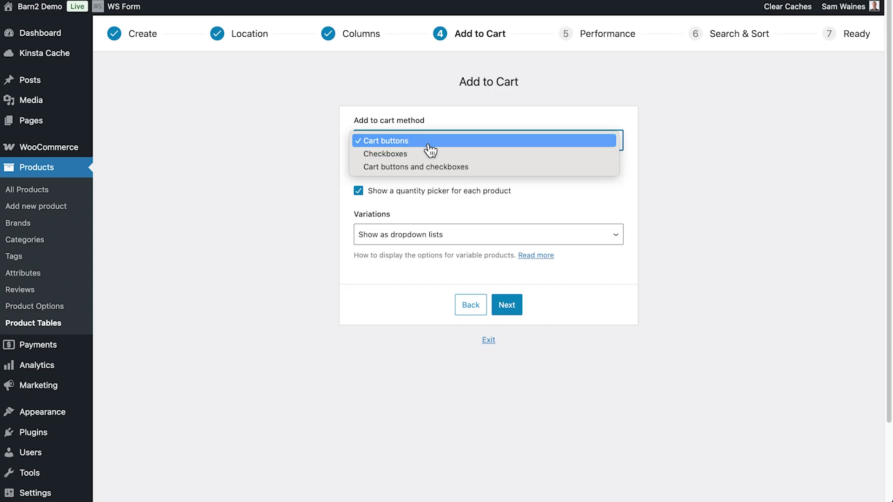
Choose 'Cart buttons and checkboxes' as the add-to-cart method and check the variations options.
left_click(466, 167)
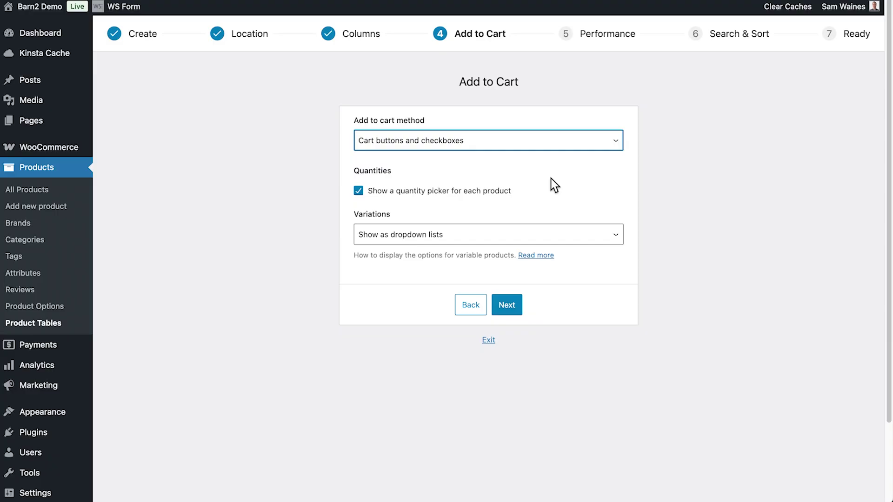
scroll(553, 185, "down", 1)
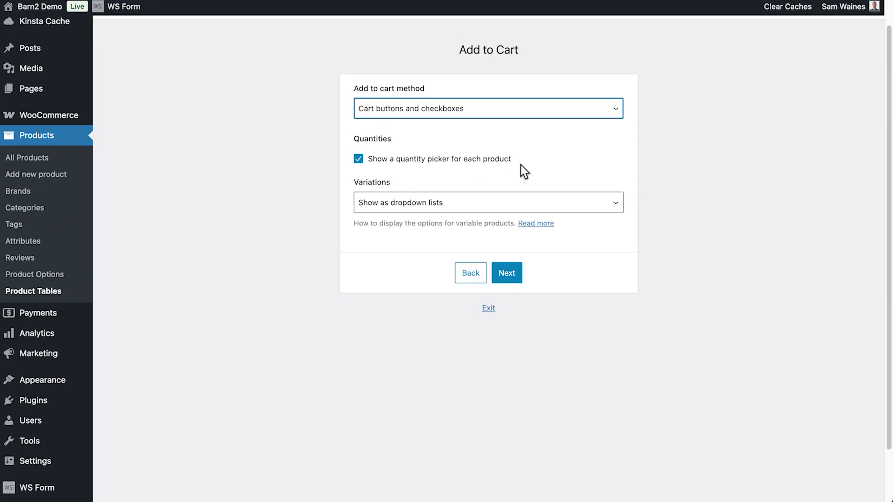
left_click(540, 214)
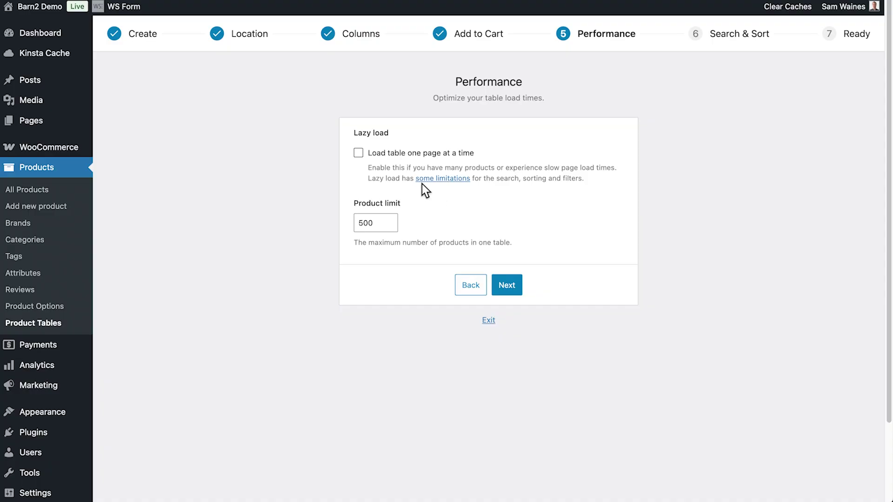
left_click(358, 155)
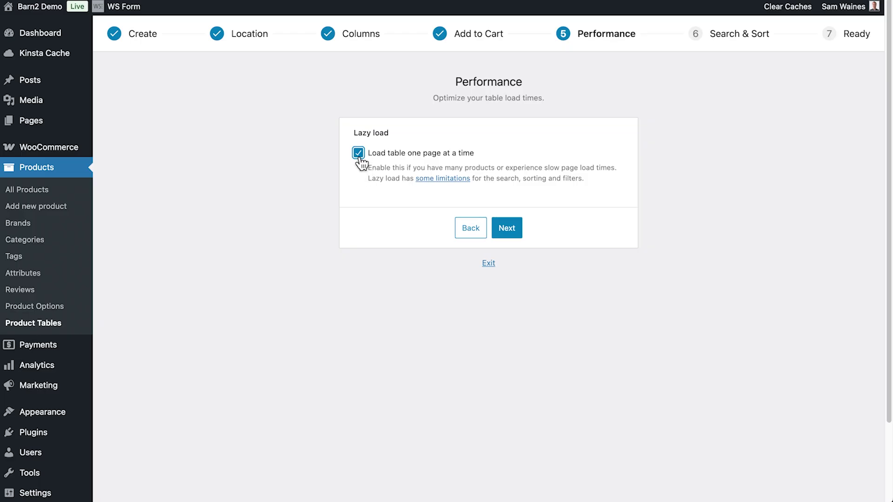
left_click(359, 156)
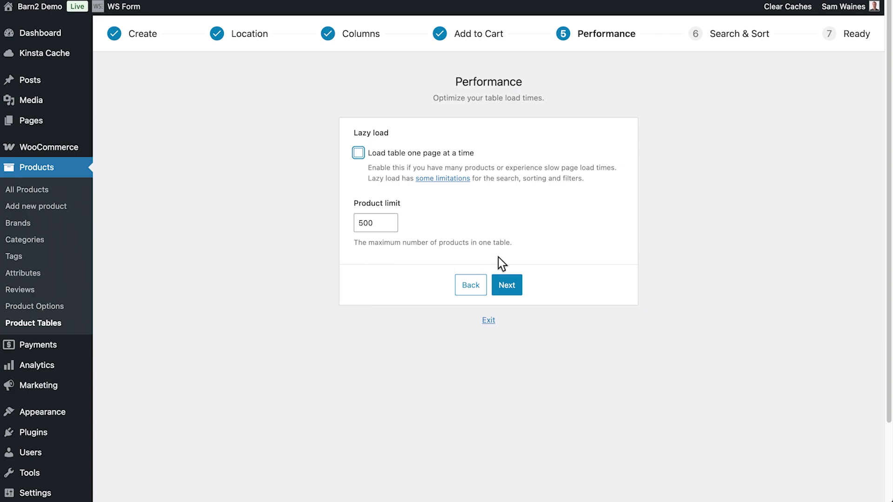
left_click(506, 285)
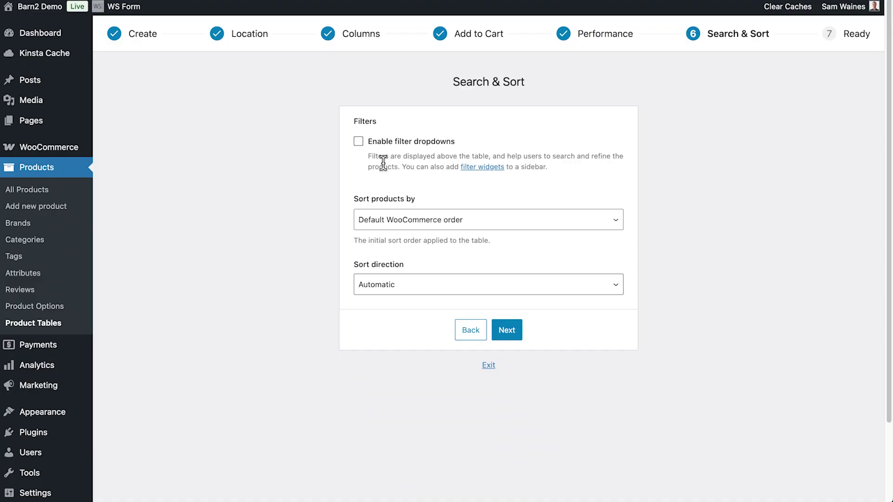
Enable filter dropdowns and add Categories and Tags filters above the product table.
left_click(358, 141)
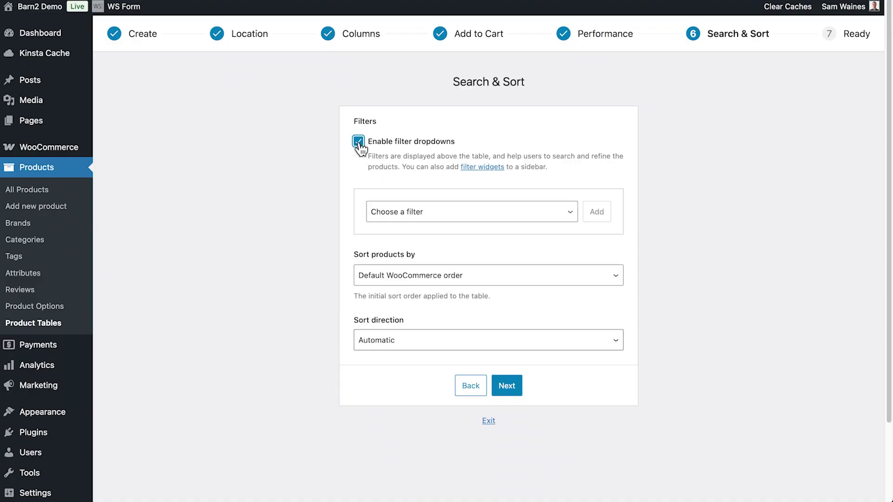
left_click(502, 219)
left_click(414, 226)
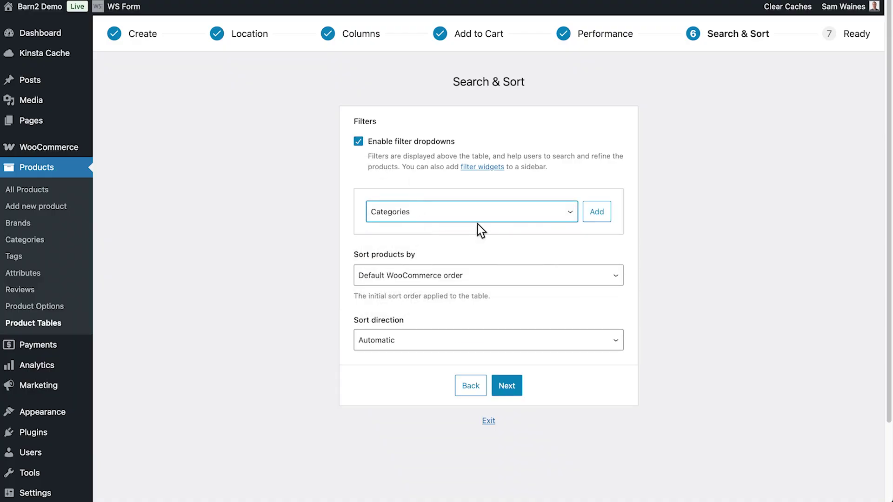
left_click(595, 213)
left_click(456, 262)
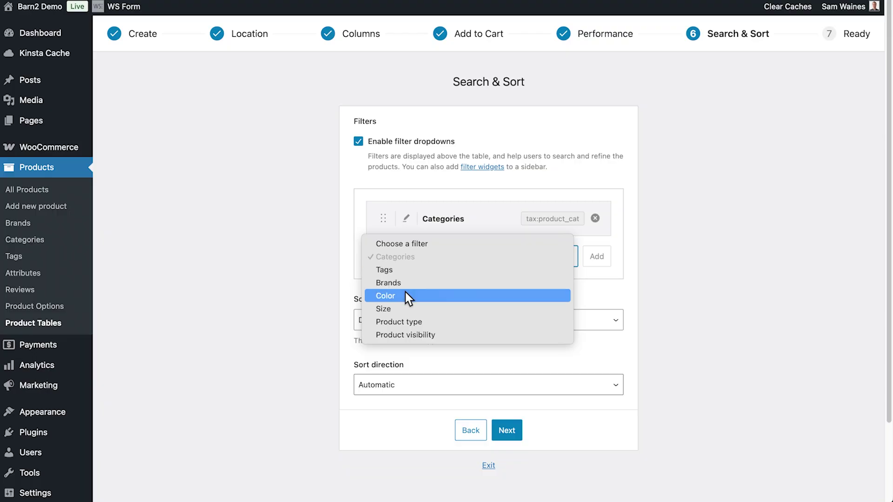
left_click(413, 271)
left_click(597, 259)
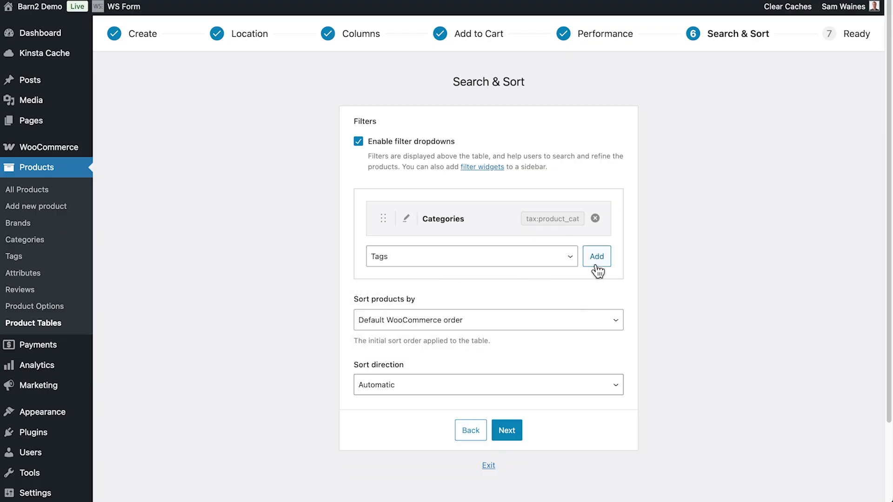
scroll(594, 265, "down", 3)
left_click(558, 274)
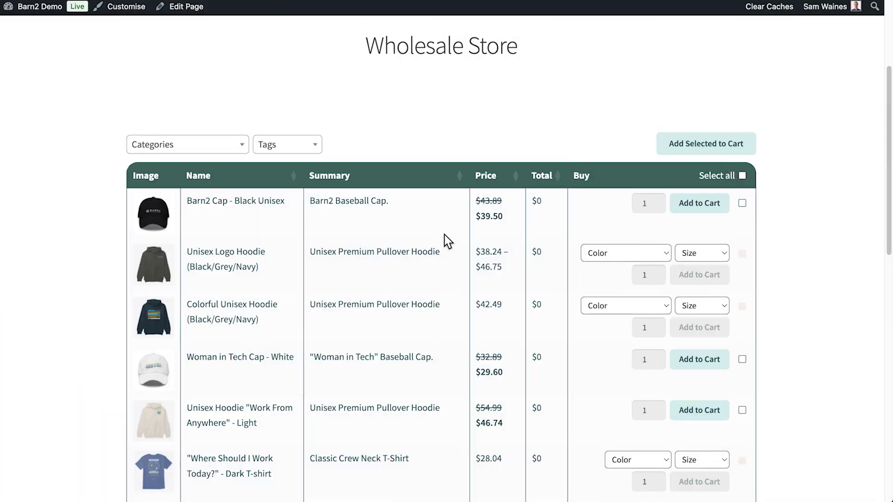
Check the Categories and Tags filters on the storefront order form without selecting any.
scroll(448, 241, "down", 3)
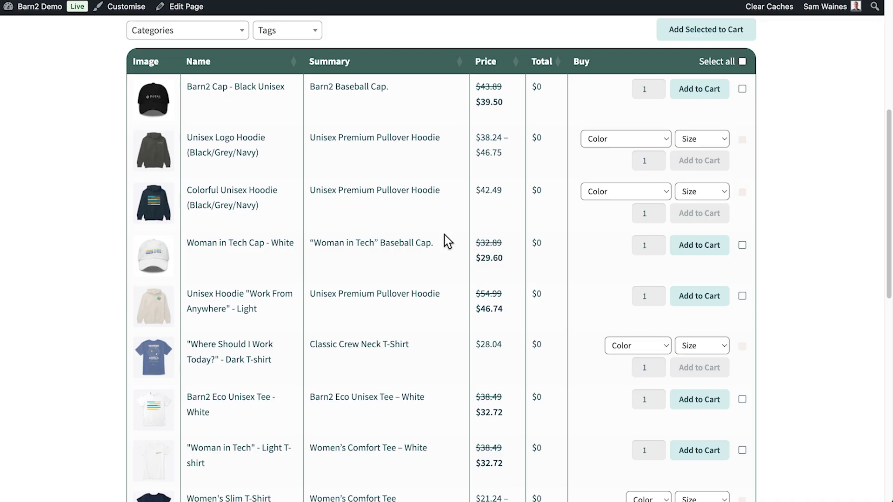
left_click(242, 34)
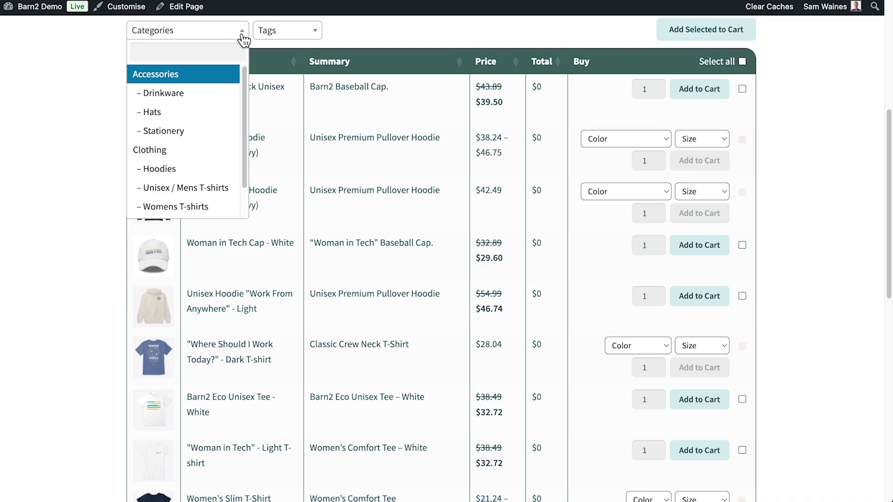
left_click(290, 32)
left_click(780, 125)
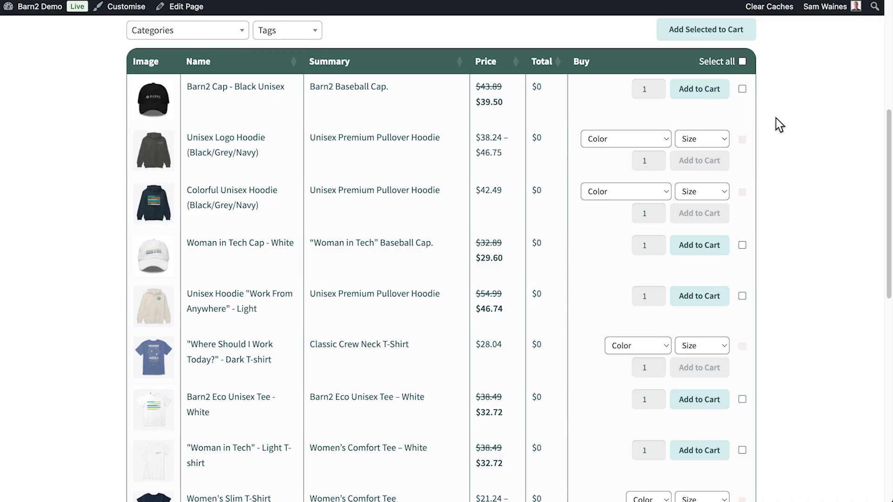
scroll(779, 125, "down", 1)
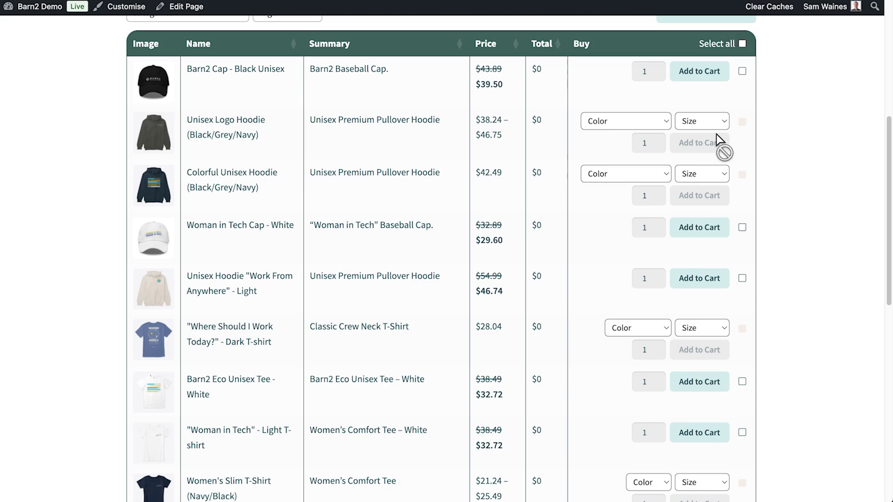
scroll(716, 134, "up", 2)
Set the Unisex Logo Hoodie to Black, Small with quantity 3.
left_click(666, 154)
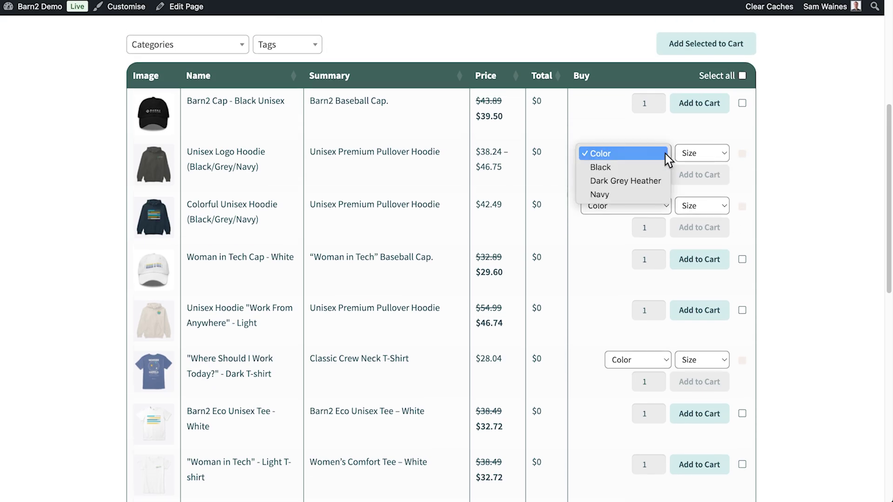
left_click(624, 168)
left_click(693, 153)
left_click(702, 167)
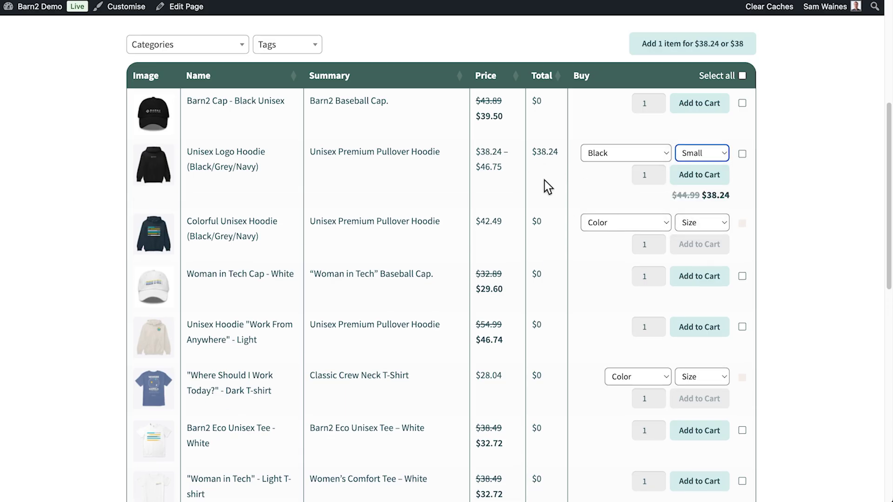
left_click(660, 172)
left_click(660, 172)
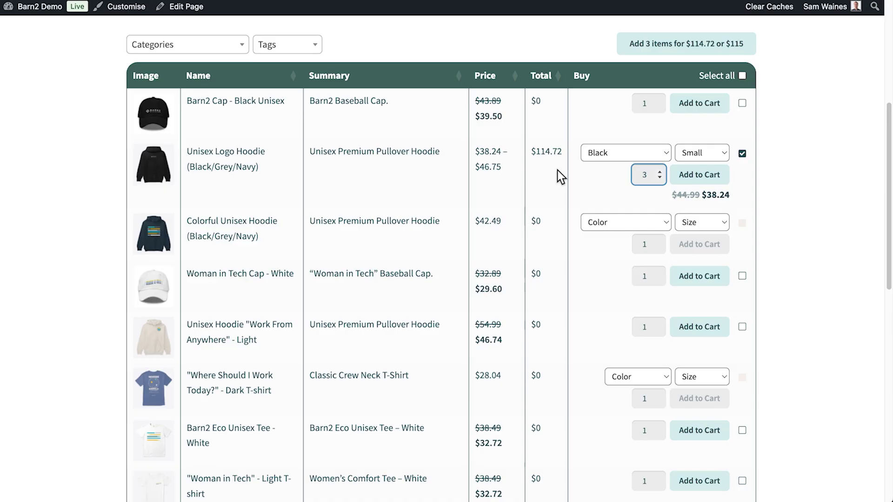
Set both the Barn2 Cap and Woman in Tech Cap to 3, then add all 9 items.
left_click(660, 100)
left_click(660, 100)
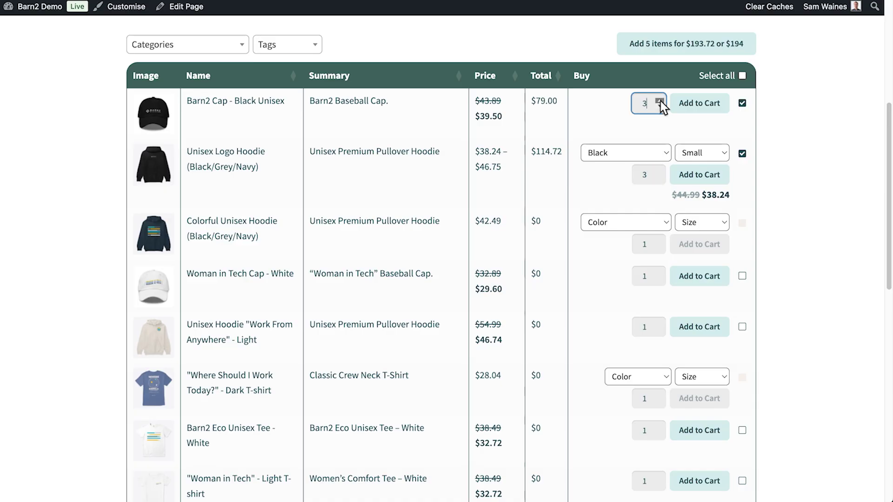
left_click(660, 273)
left_click(660, 273)
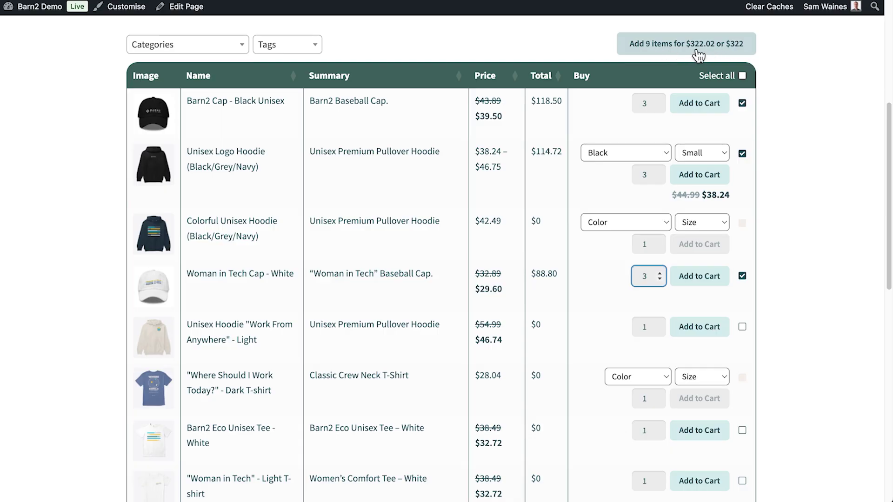
left_click(734, 51)
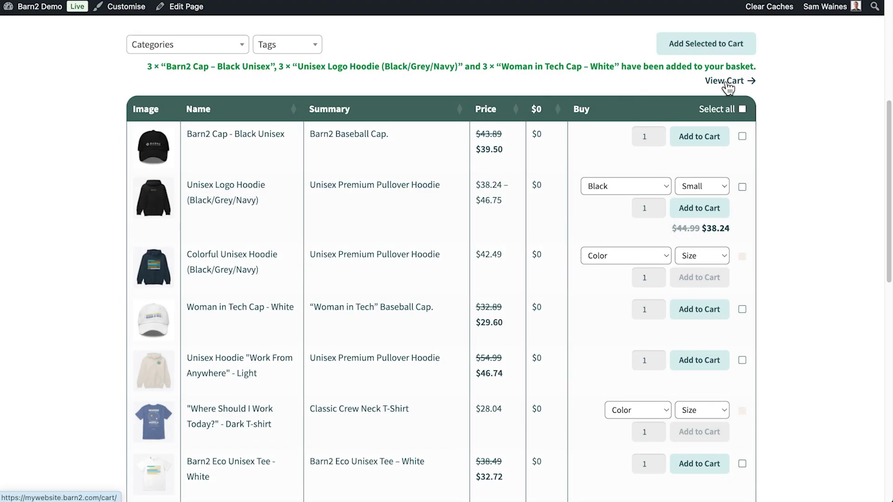
left_click(728, 83)
Review the basket and proceed to the checkout page.
scroll(532, 199, "down", 8)
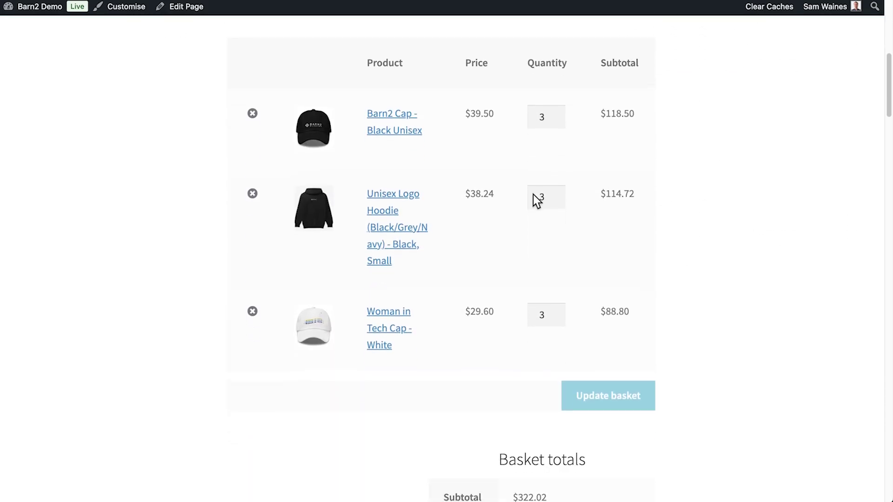
scroll(640, 303, "down", 8)
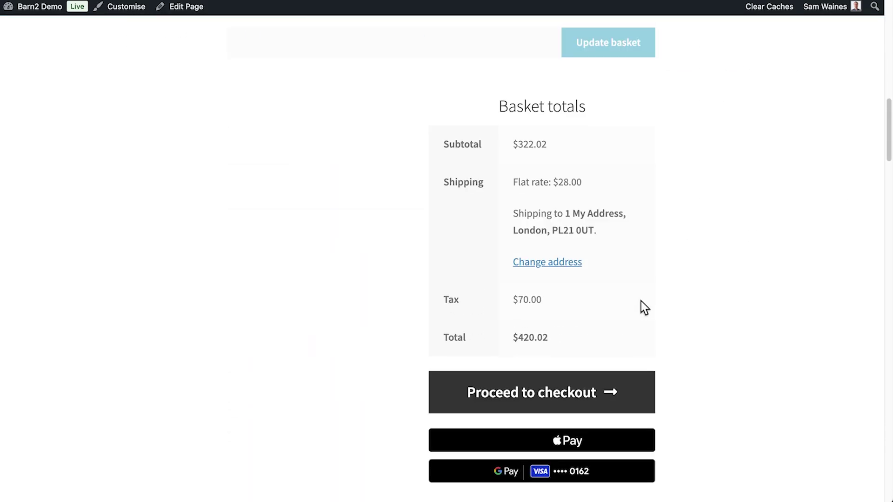
left_click(636, 379)
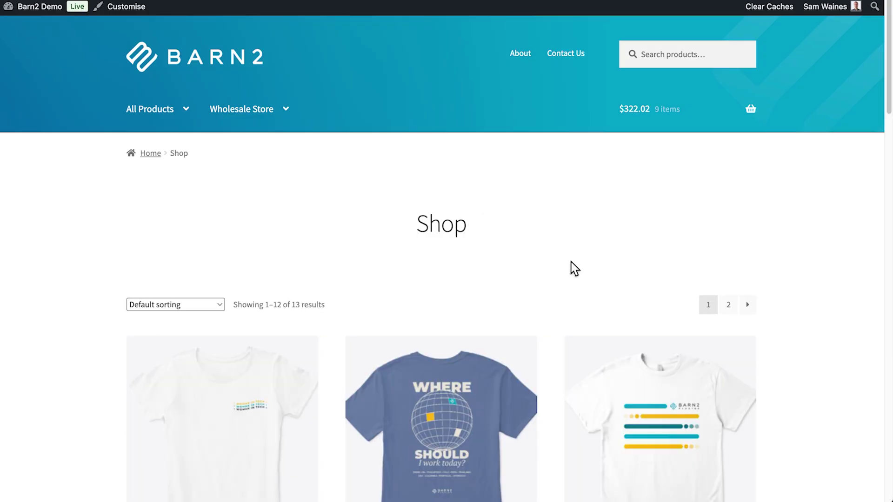
scroll(572, 268, "down", 3)
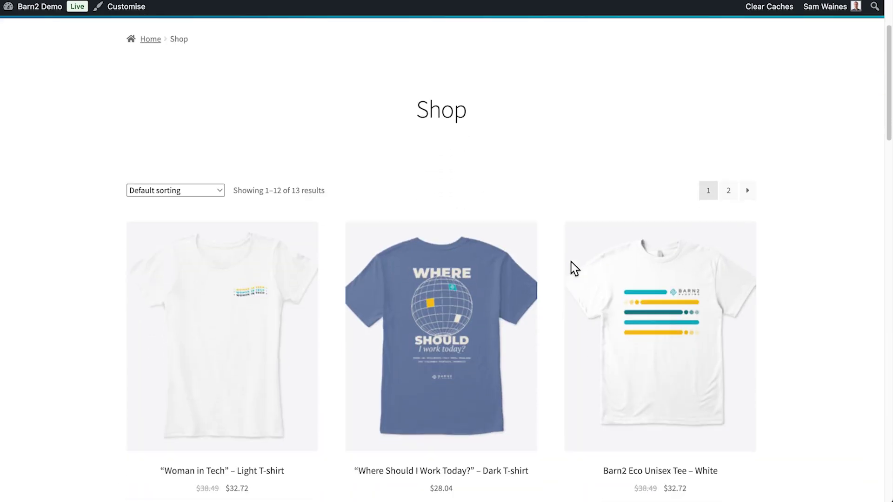
scroll(573, 268, "down", 4)
scroll(572, 266, "up", 1)
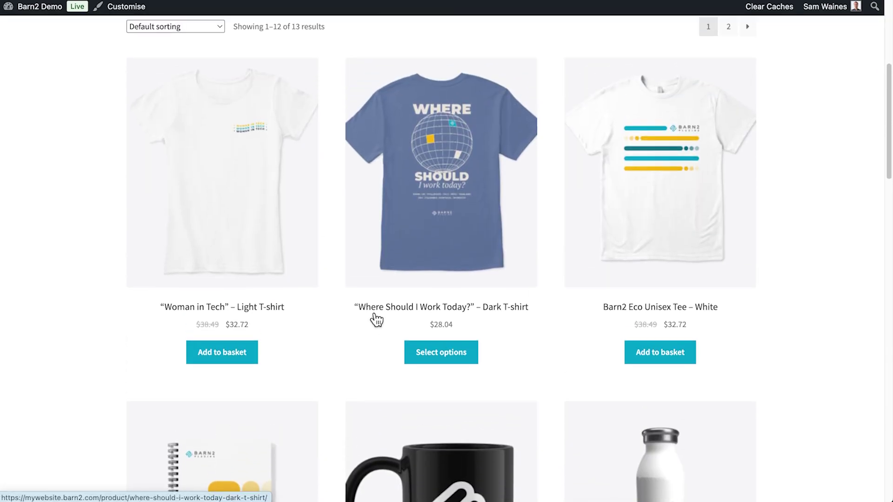
Add two light Woman in Tech T-shirts to the basket.
left_click(227, 358)
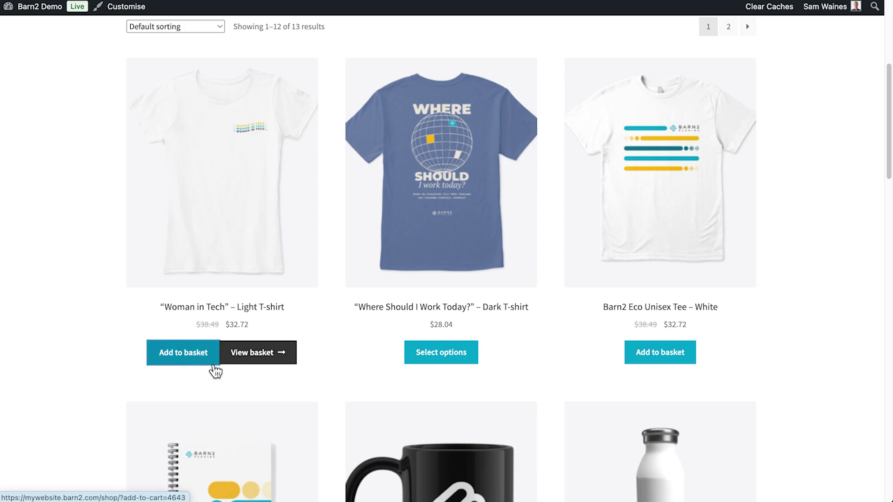
left_click(215, 371)
scroll(464, 299, "down", 1)
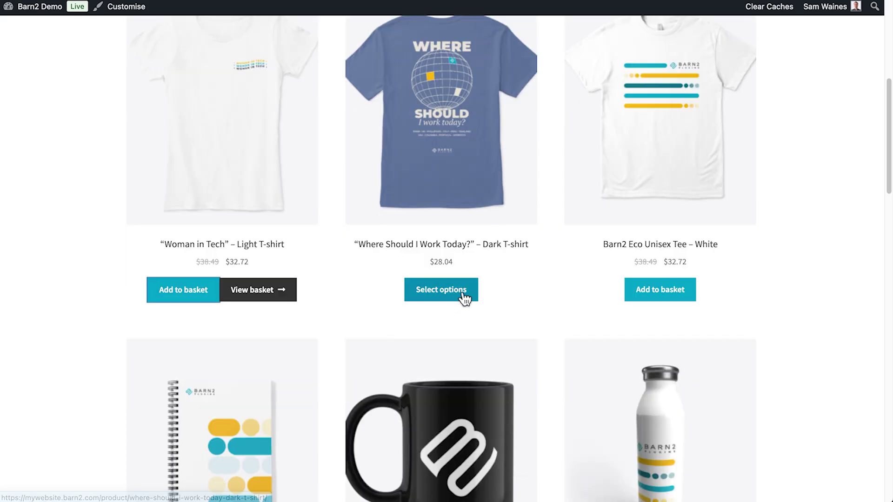
Add three Denim Blue, Small dark T-shirts to the basket from their product page.
left_click(464, 298)
scroll(464, 299, "down", 5)
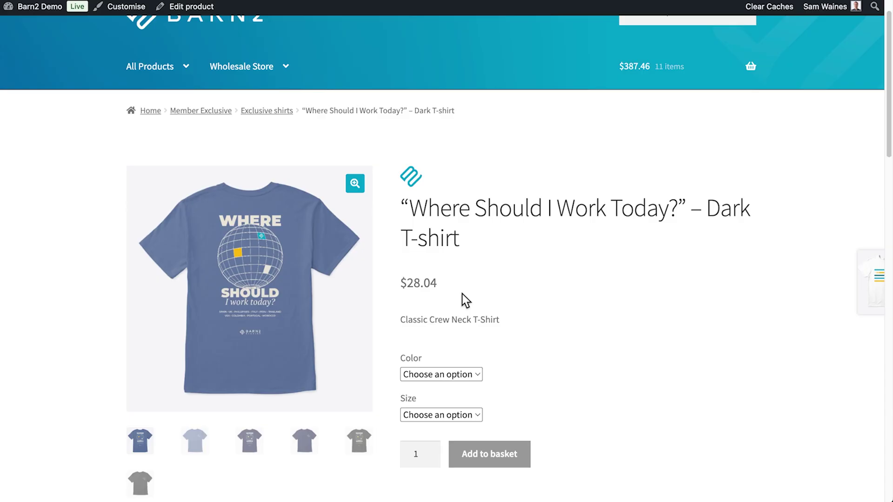
left_click(438, 227)
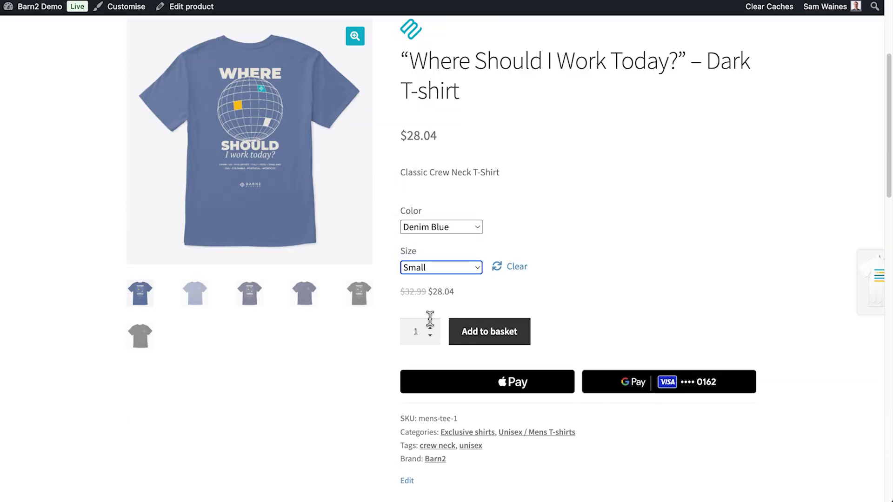
left_click(435, 327)
left_click(435, 327)
left_click(477, 333)
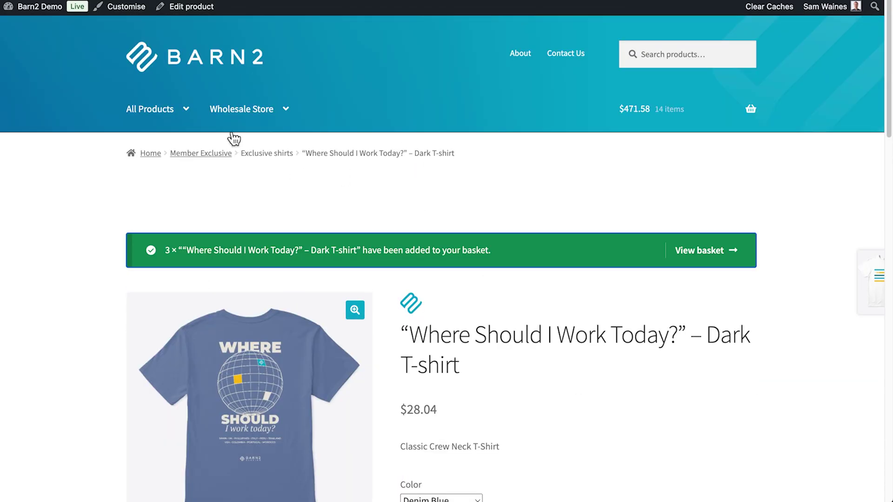
Return to the shop's product listing and browse through it.
left_click(157, 124)
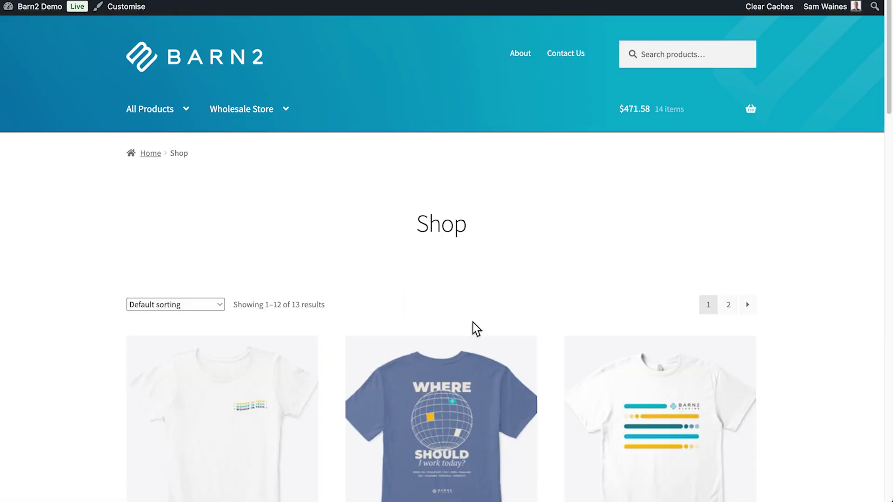
scroll(472, 327, "down", 15)
scroll(475, 328, "down", 2)
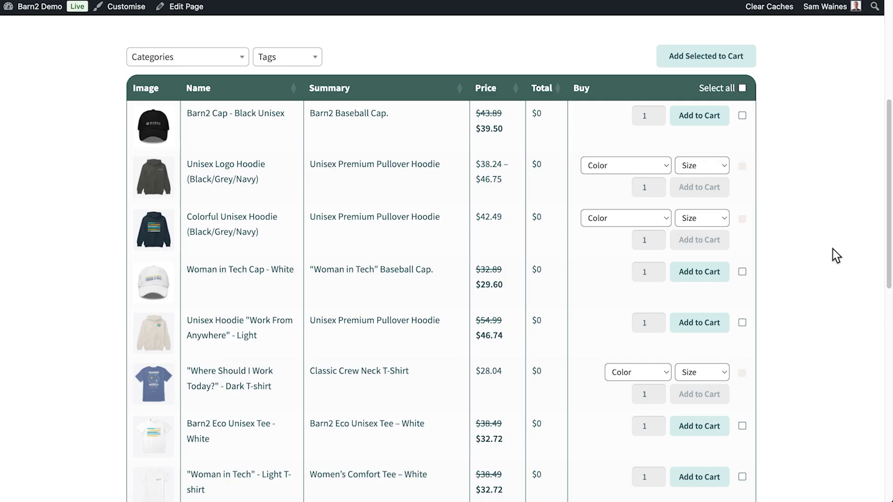
scroll(833, 249, "down", 7)
scroll(833, 249, "up", 1)
scroll(832, 251, "up", 8)
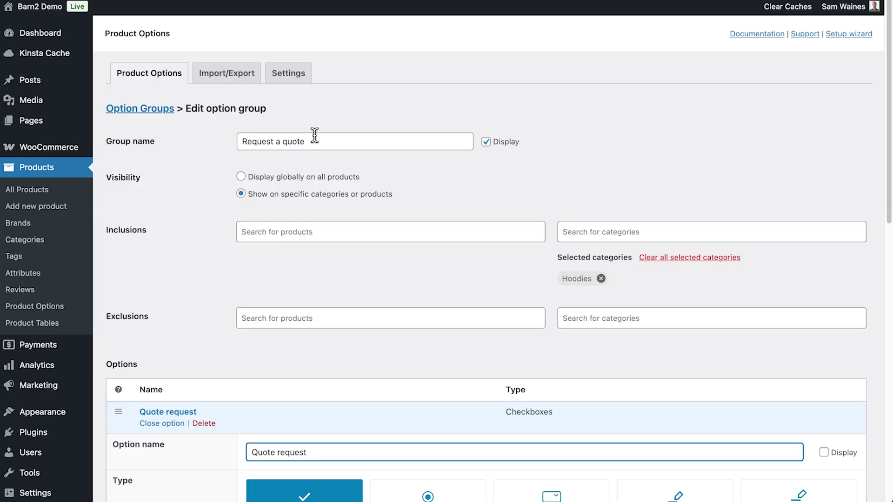
In Product Tables Design settings, compare Rounded and Delicate, then settle on the Default template.
left_click(49, 324)
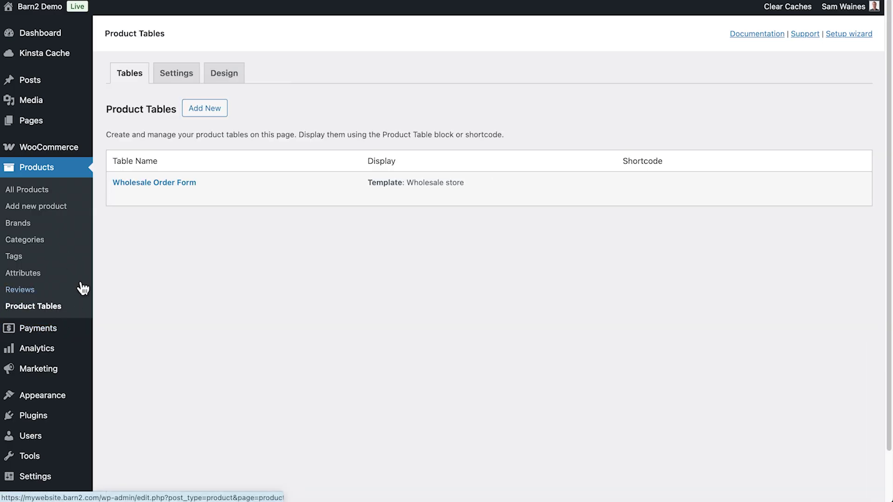
left_click(235, 80)
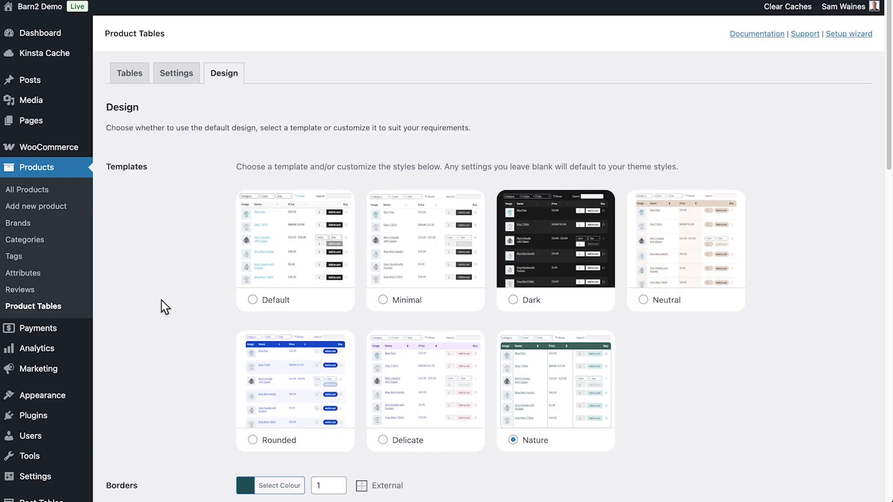
scroll(161, 300, "down", 3)
left_click(253, 243)
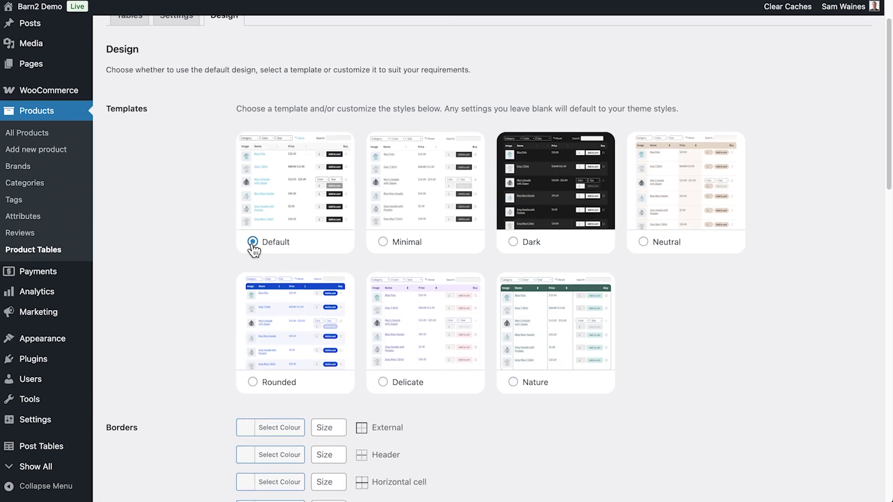
left_click(253, 384)
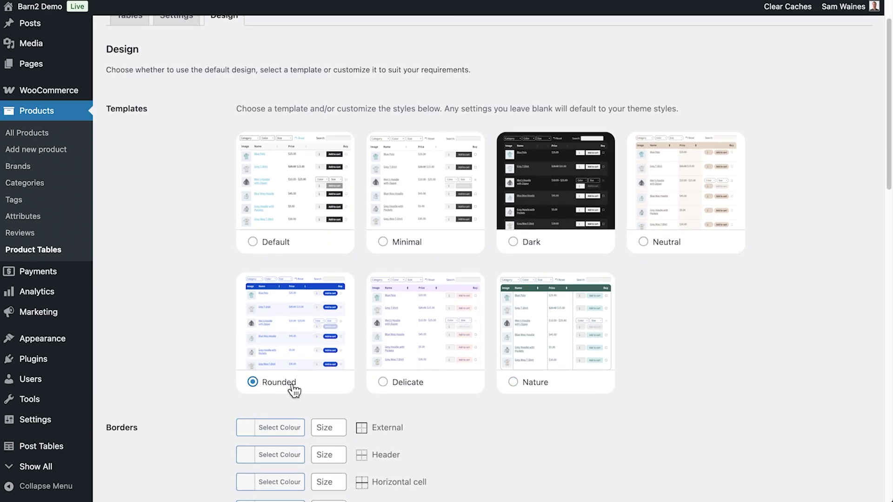
left_click(383, 383)
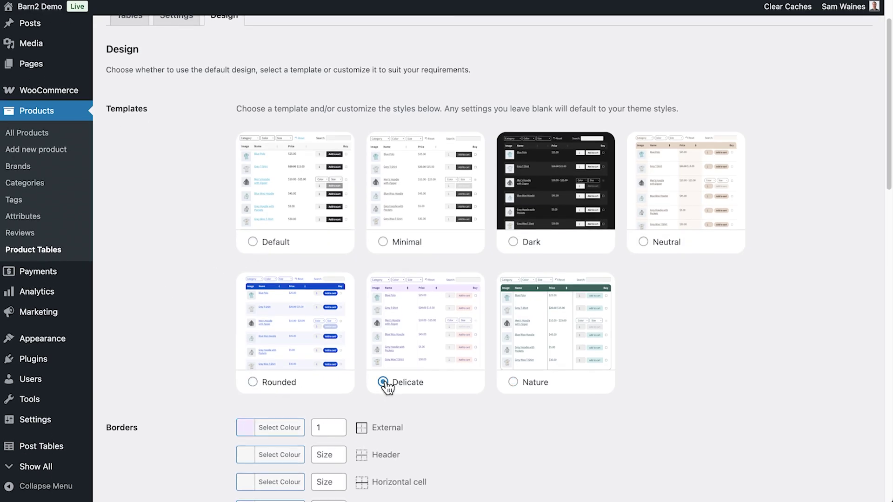
left_click(253, 243)
Save the Default template design settings.
scroll(139, 279, "down", 7)
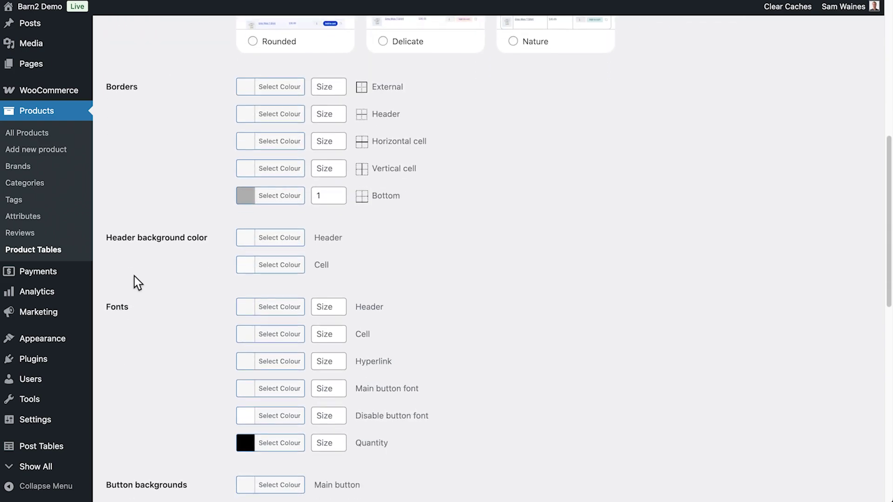
scroll(411, 334, "down", 2)
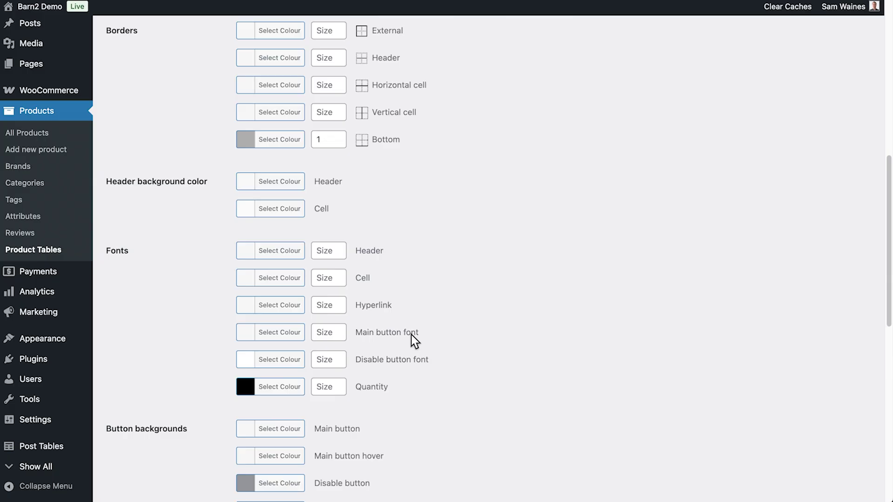
scroll(441, 308, "down", 5)
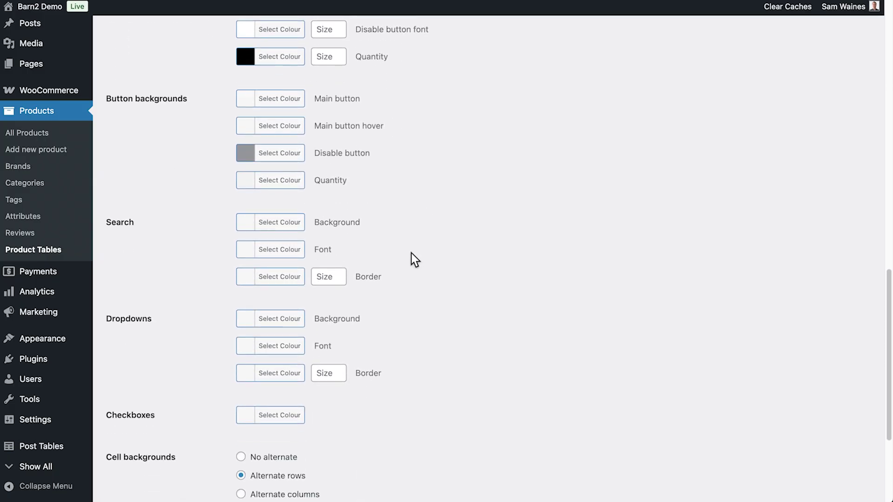
scroll(411, 253, "down", 4)
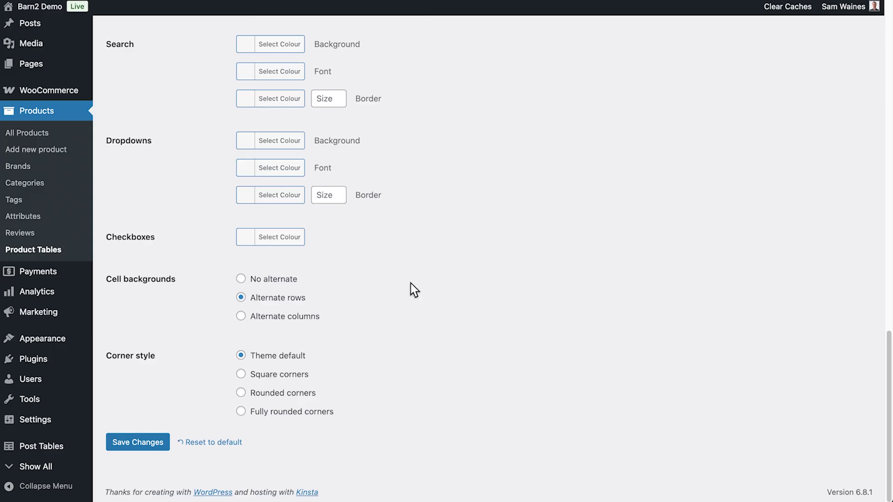
left_click(138, 442)
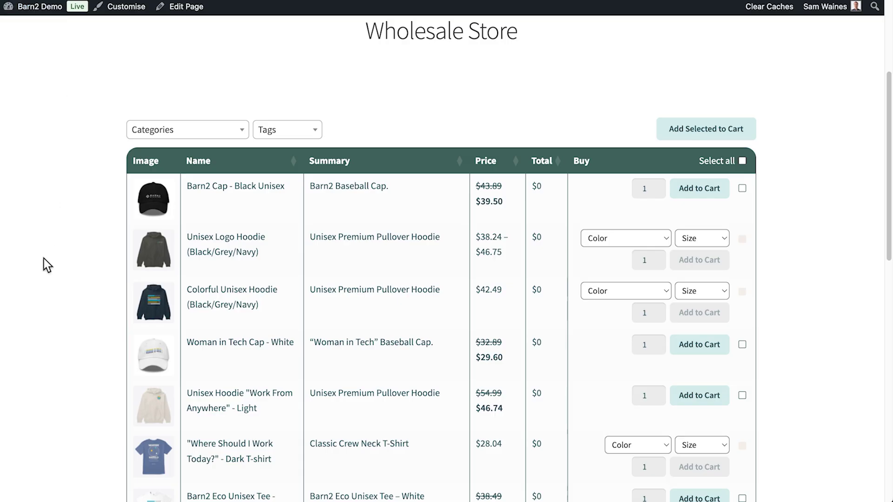